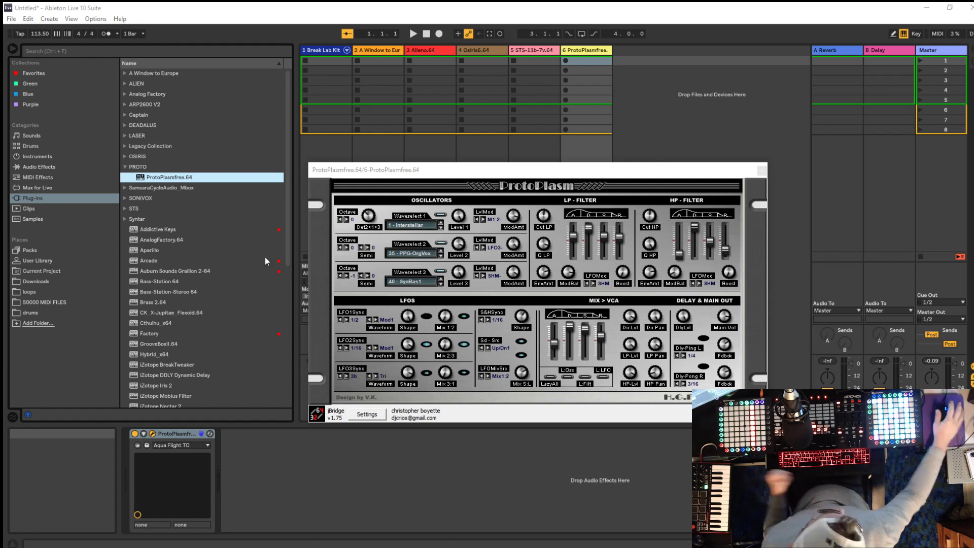
- Switch to Chrome and look through the jBridge for Windows page, from its demo downloads to the purchase section
mouse_move(467, 544)
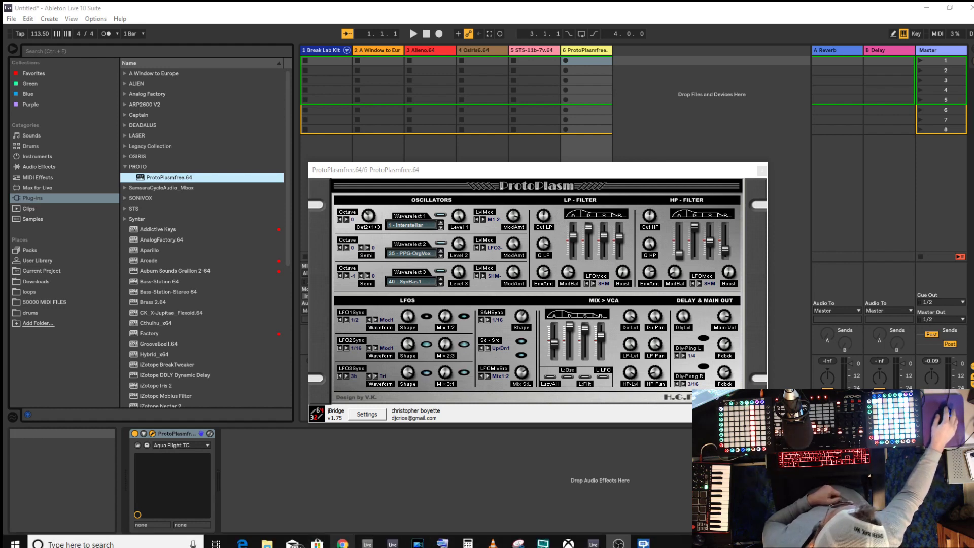
left_click(342, 543)
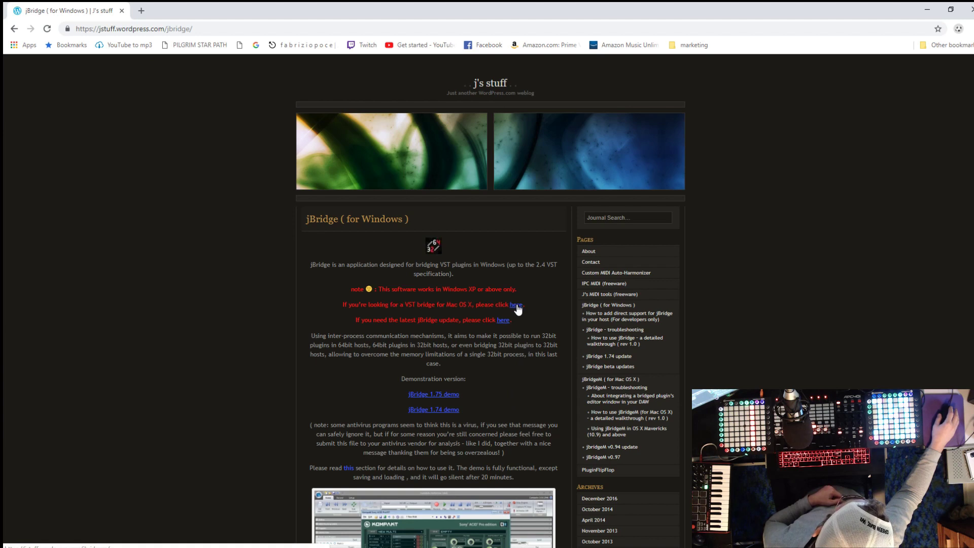
scroll(521, 315, "down", 13)
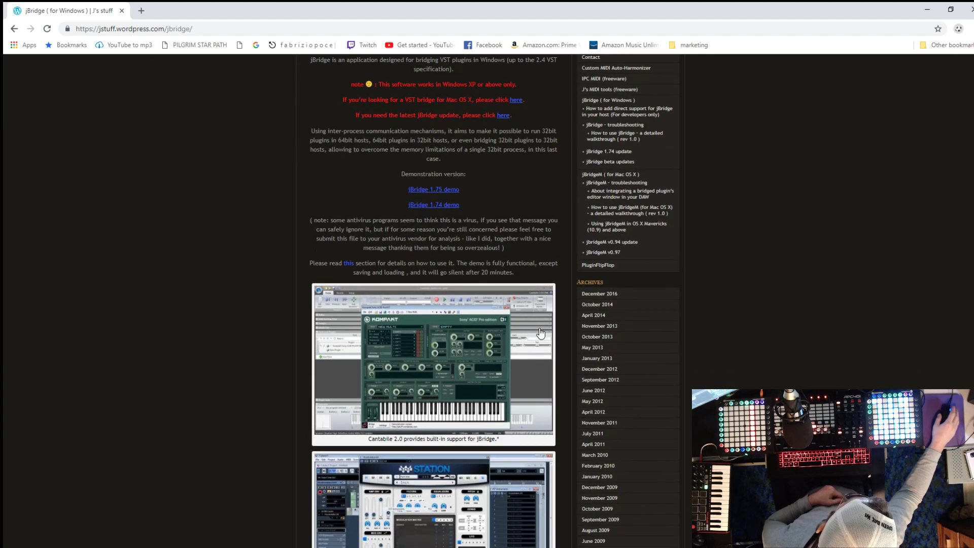
scroll(663, 353, "down", 3)
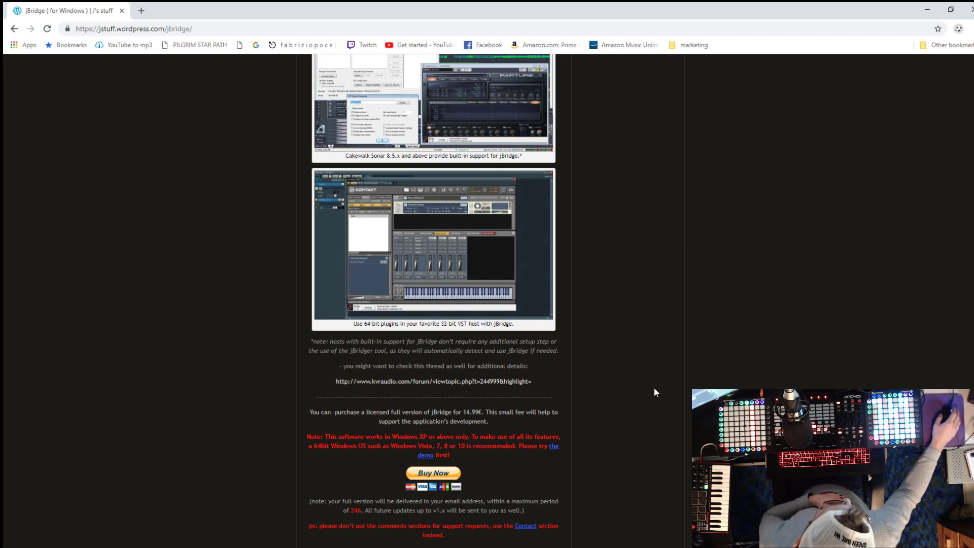
scroll(678, 392, "up", 20)
scroll(742, 387, "up", 3)
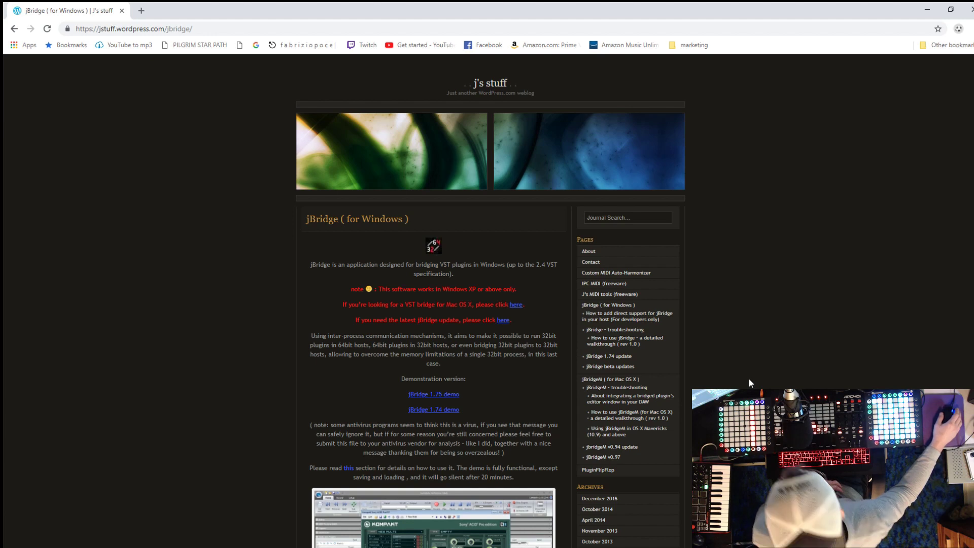
- Switch back to Ableton Live and move the ProtoPlasmfree.64 plug-in window higher so the track mixer controls are uncovered
mouse_move(665, 547)
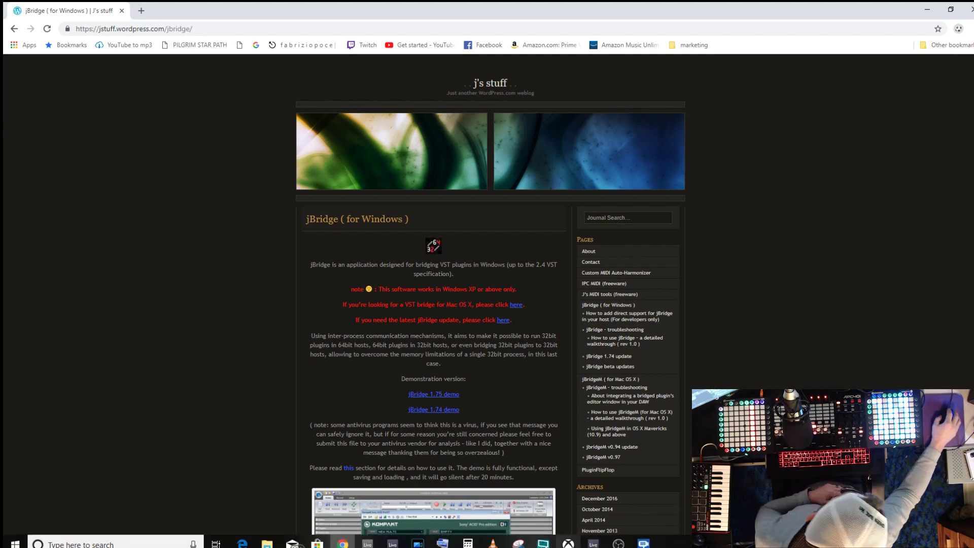
left_click(594, 543)
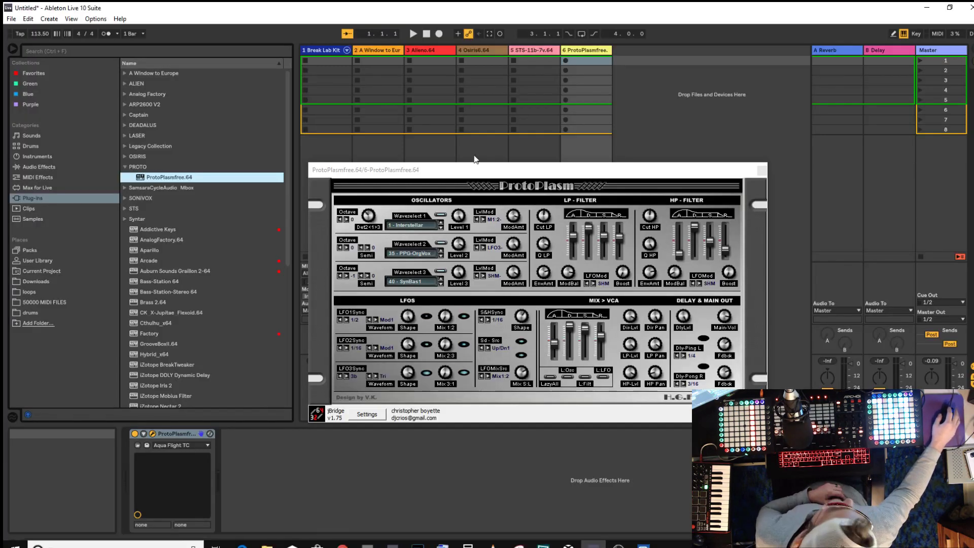
left_click_drag(459, 174, 529, 121)
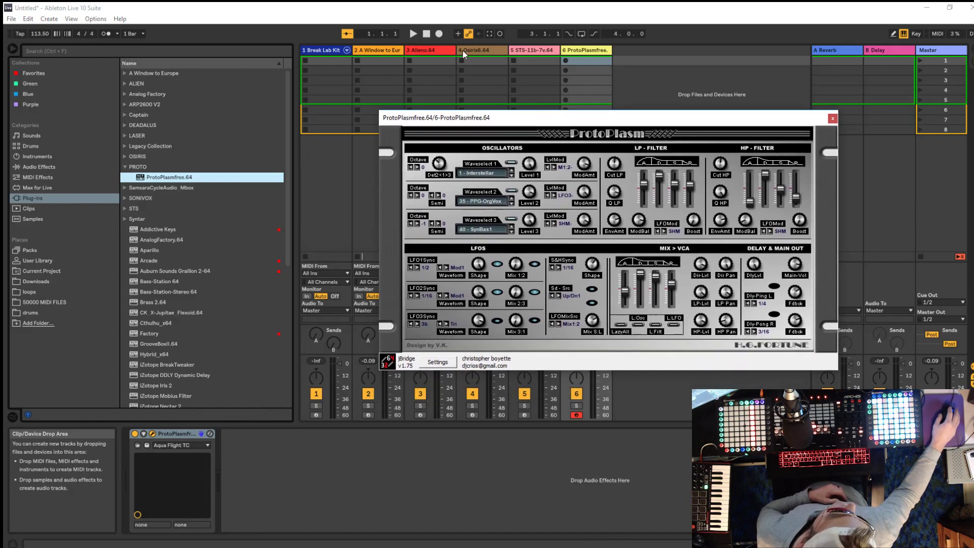
- Show the A Window to Europe plug-in from track 2 and review its jBridge bridged plugin settings without changing them
left_click(370, 47)
left_click_drag(457, 95, 363, 124)
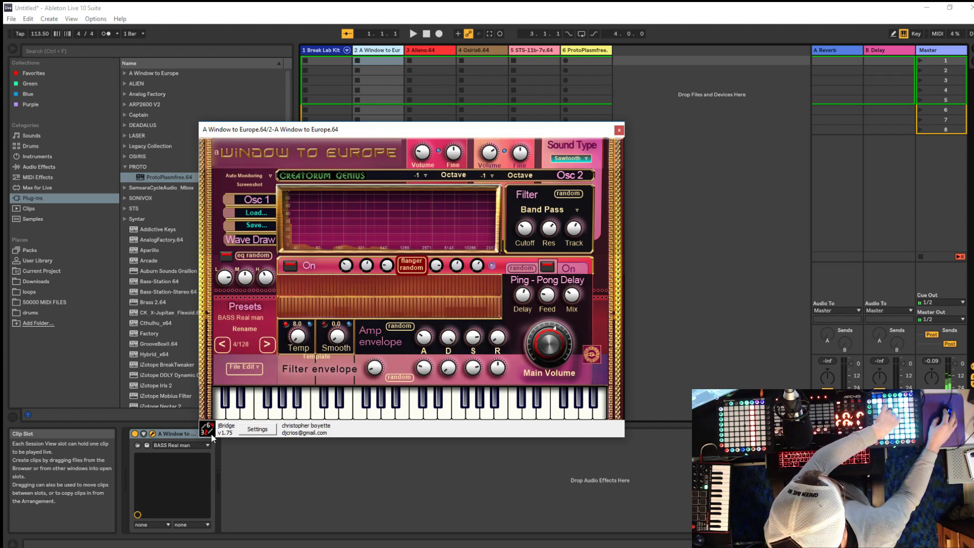
left_click(249, 431)
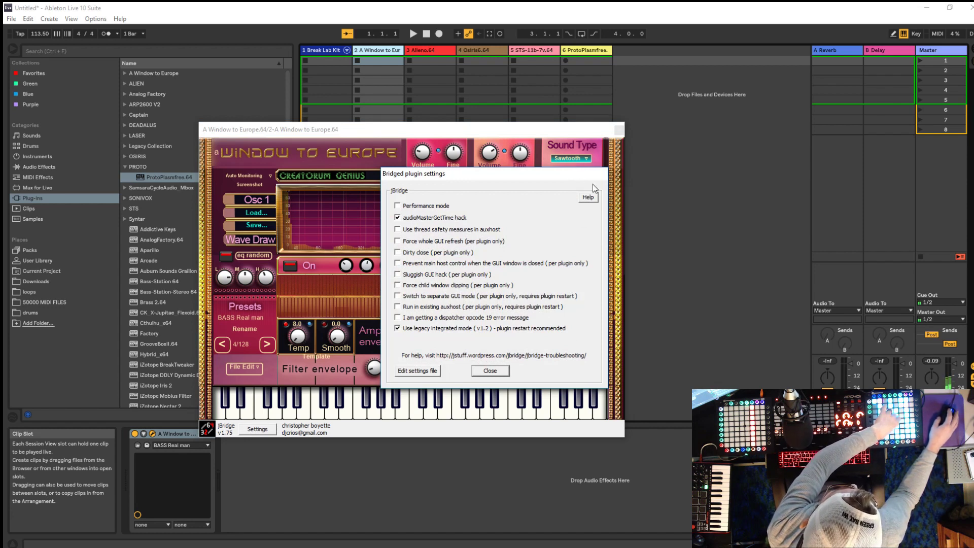
left_click(497, 370)
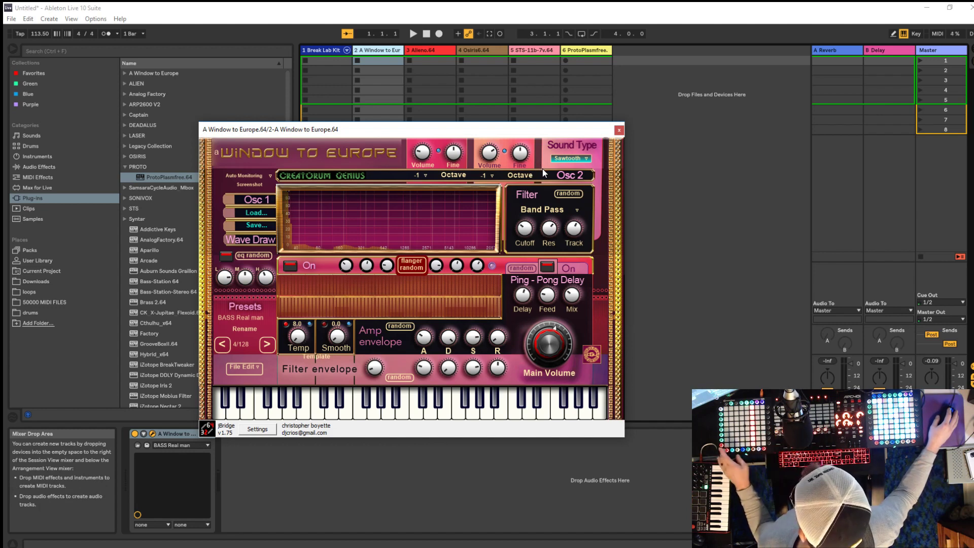
- Show the bridged plug-in windows of the Alieno.64, Osiris6.64 and STS-11b-7v.64 tracks one after another, repositioning the first two
left_click(437, 48)
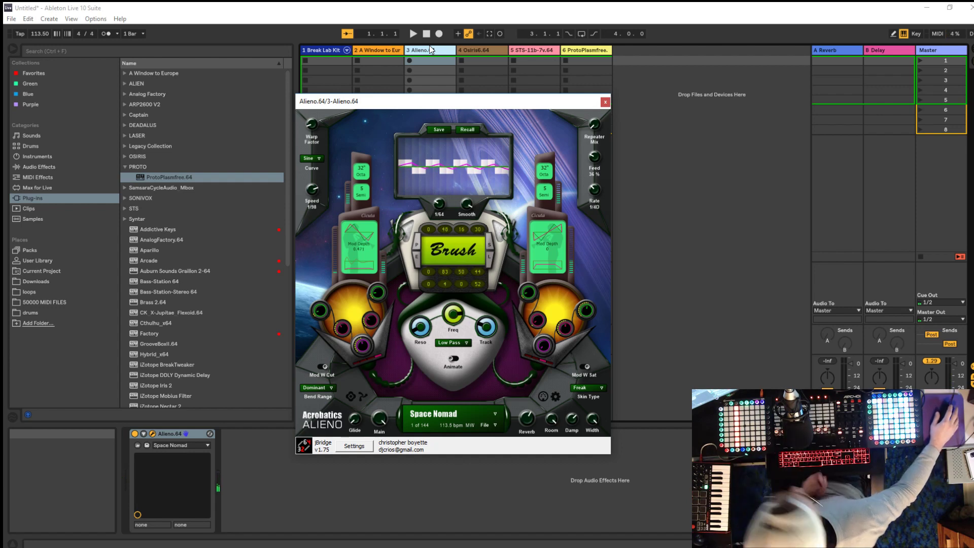
left_click_drag(441, 105, 359, 133)
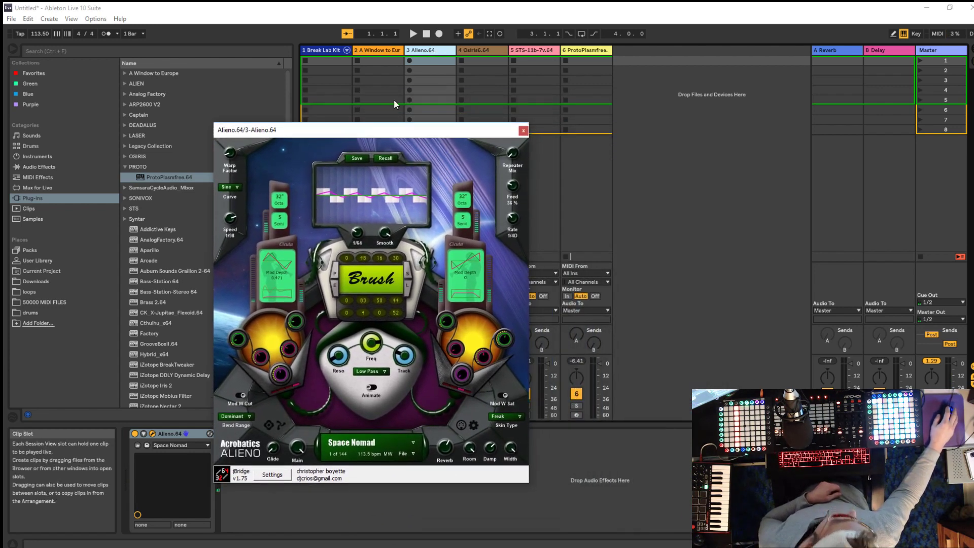
left_click(474, 50)
left_click_drag(615, 225, 491, 155)
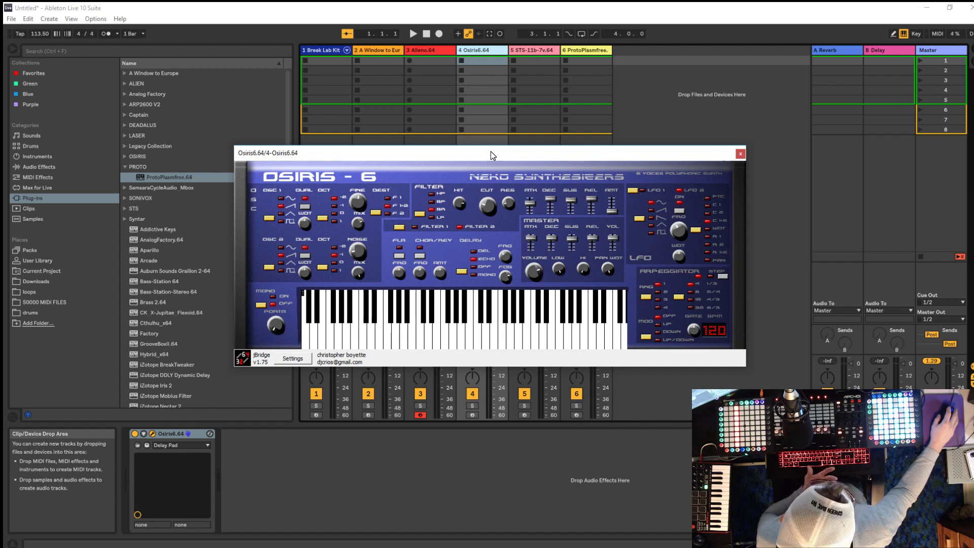
left_click_drag(491, 153, 510, 158)
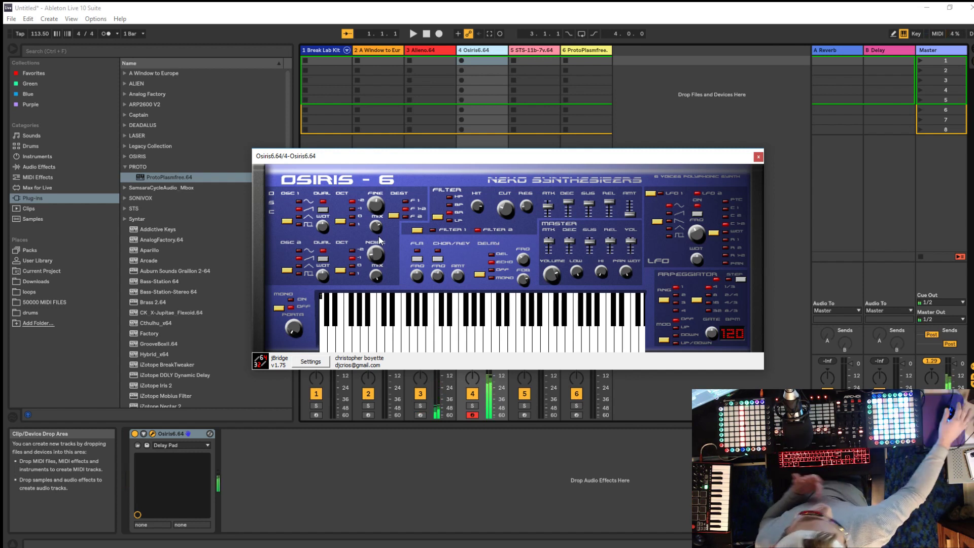
left_click(532, 51)
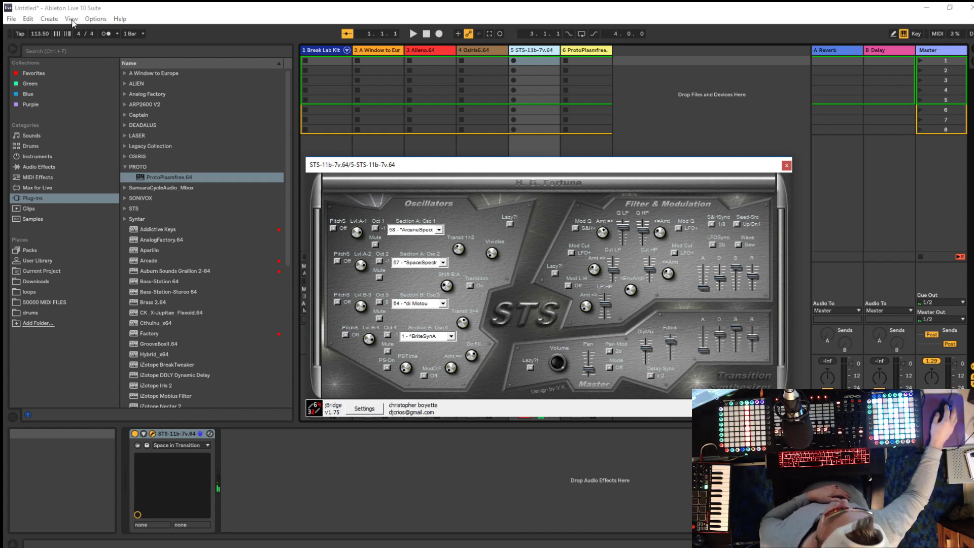
- Check the VST plug-in custom folder in Live's File Folder preferences and close the preferences
left_click(93, 20)
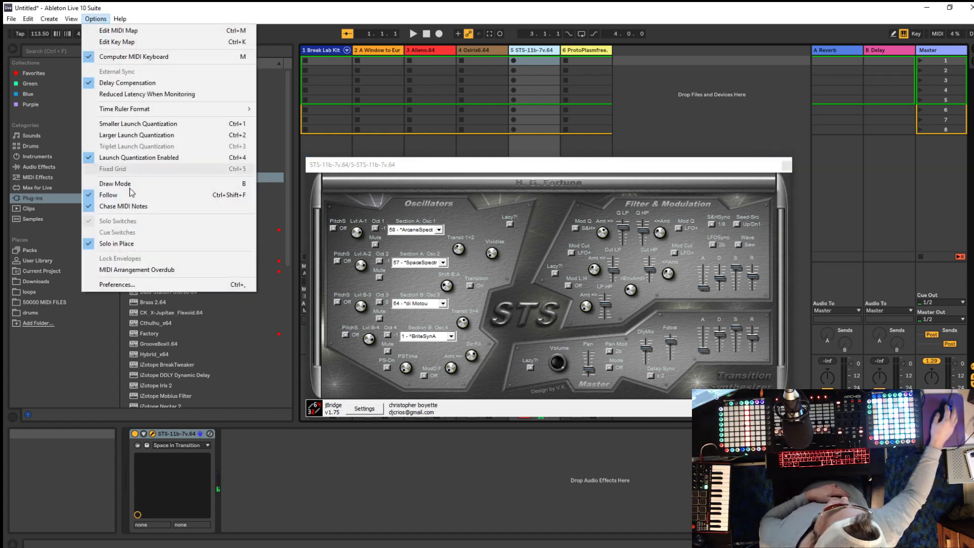
left_click(122, 287)
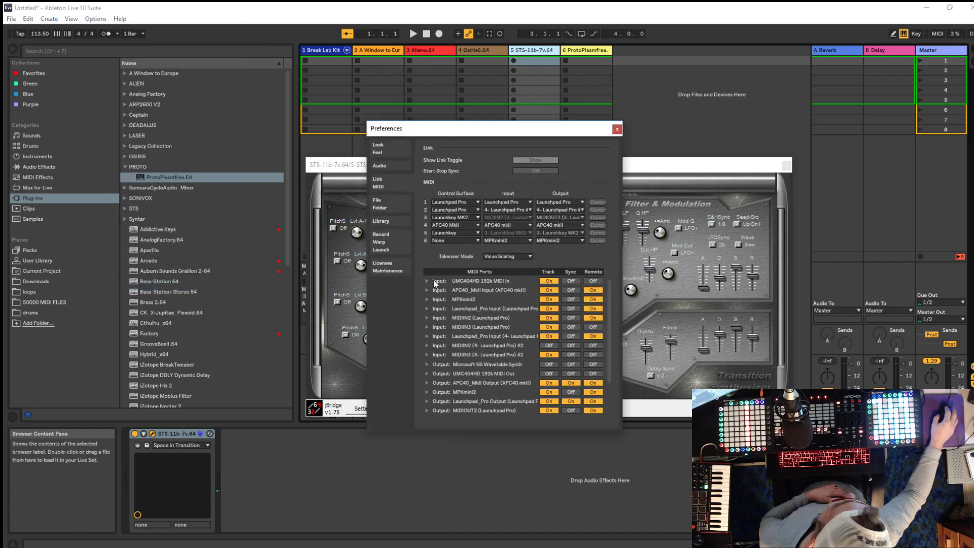
left_click(387, 205)
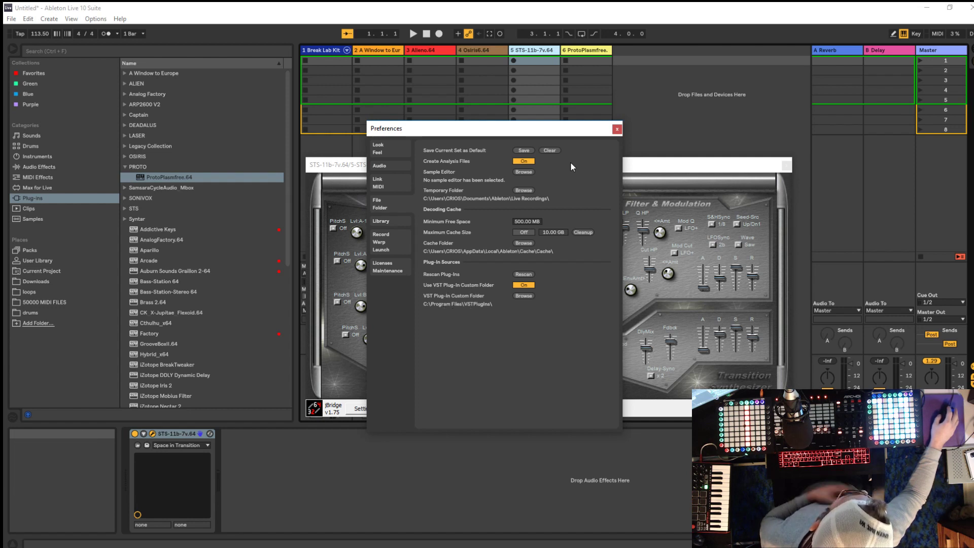
left_click(617, 130)
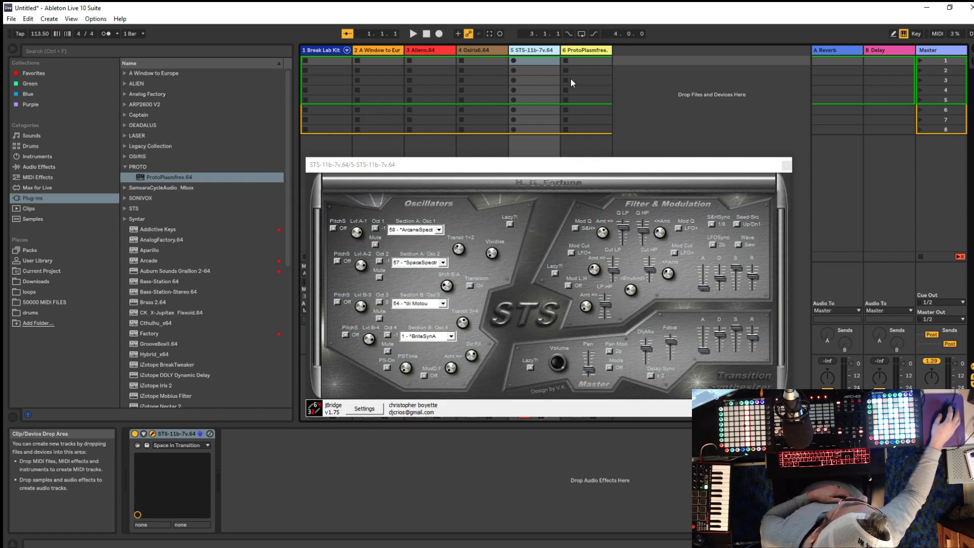
- Open File Explorer and show the 32-bit plug-in folder "aaaa vst" inside C:\Program Files (x86)
mouse_move(343, 546)
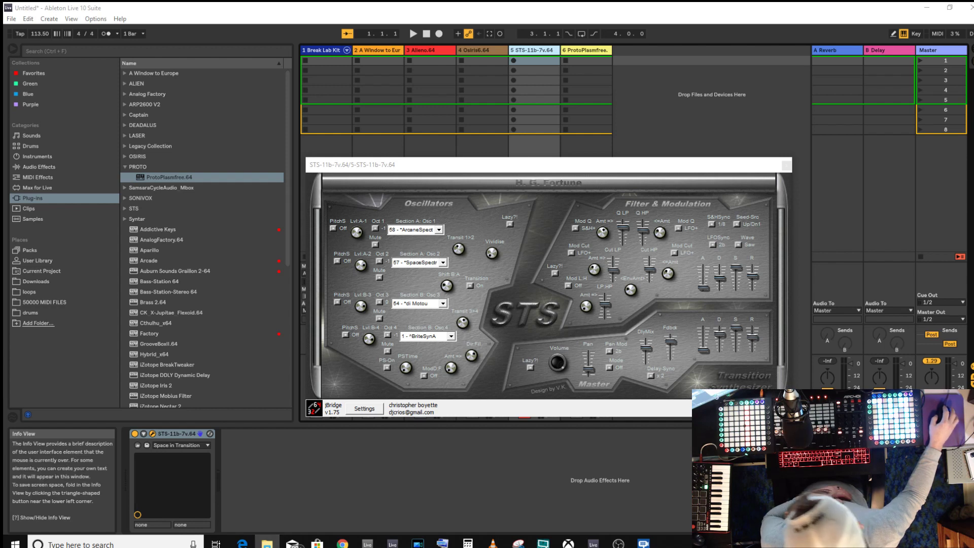
key("super+e")
left_click_drag(478, 80, 589, 81)
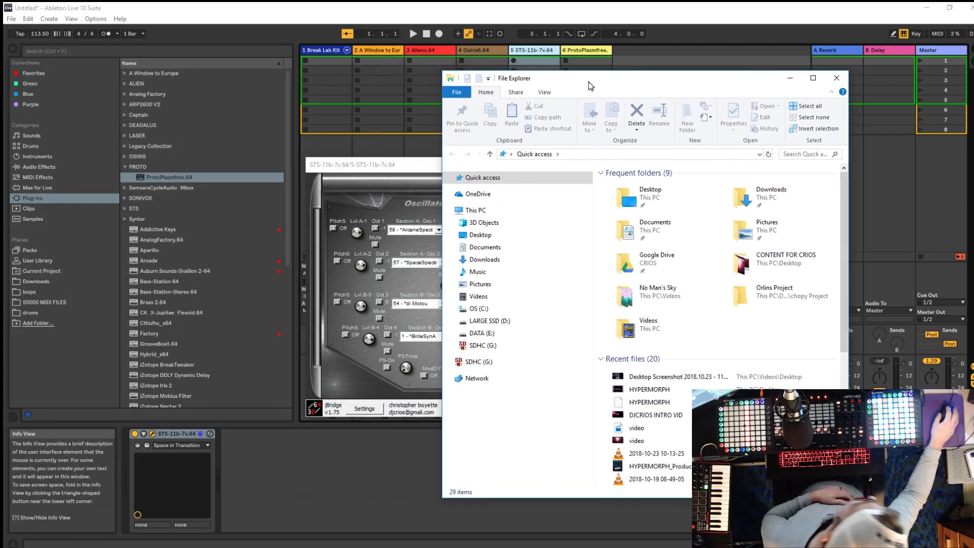
left_click(478, 309)
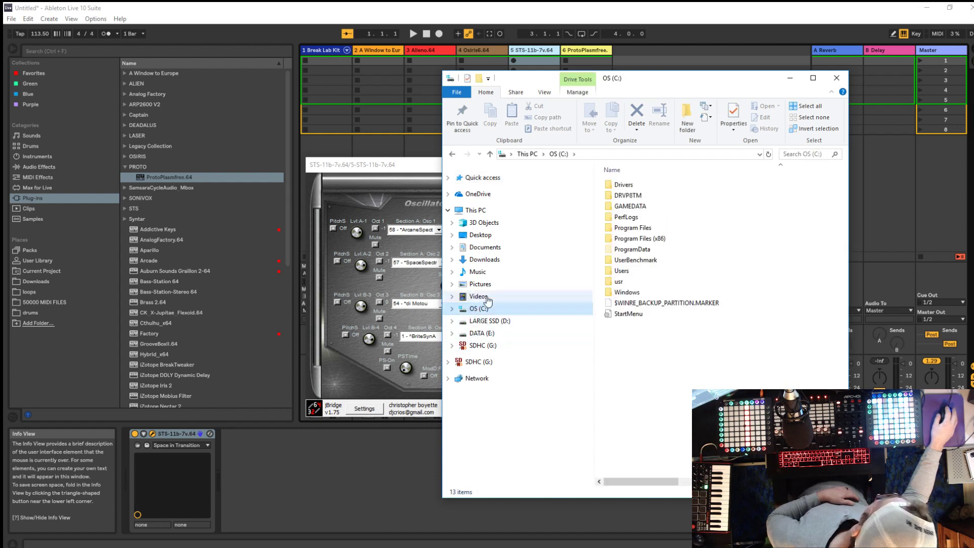
double_click(621, 241)
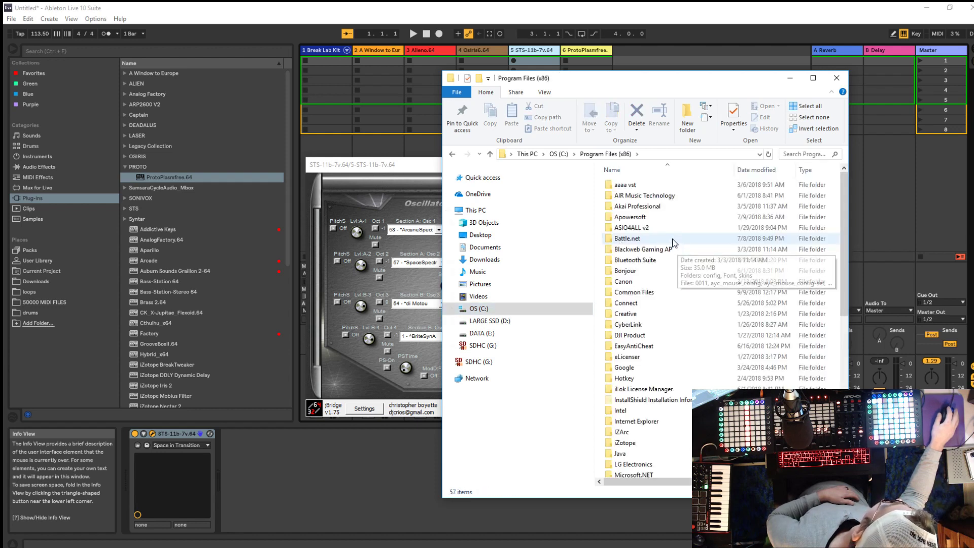
double_click(623, 185)
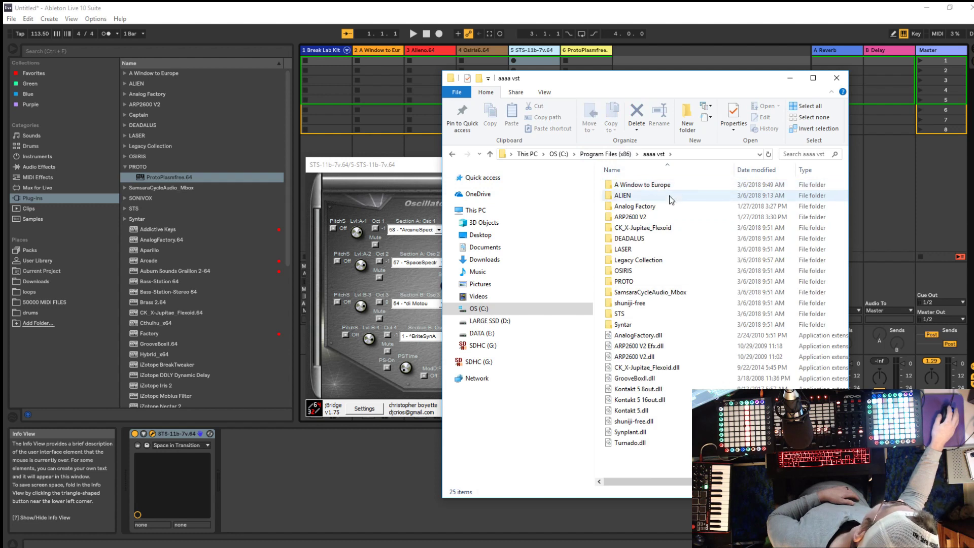
left_click(452, 155)
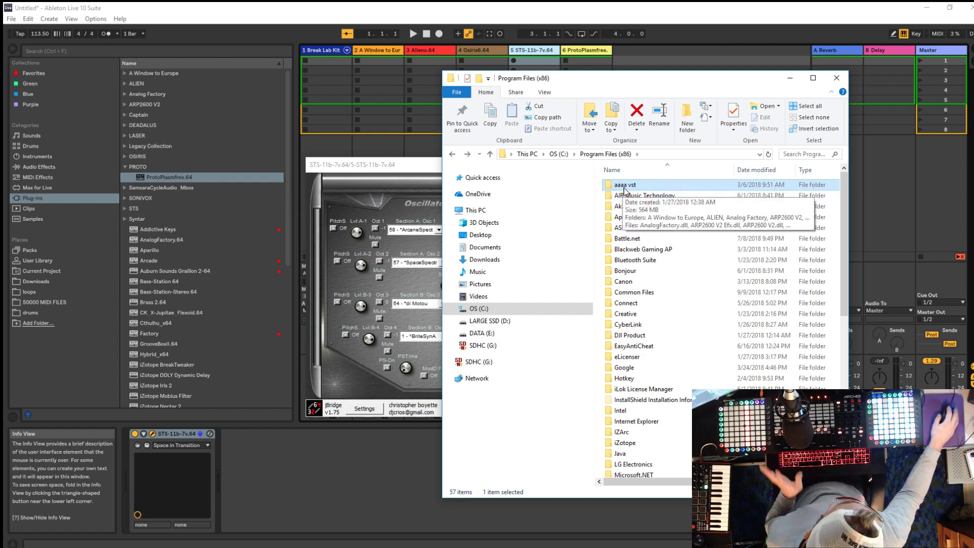
double_click(625, 187)
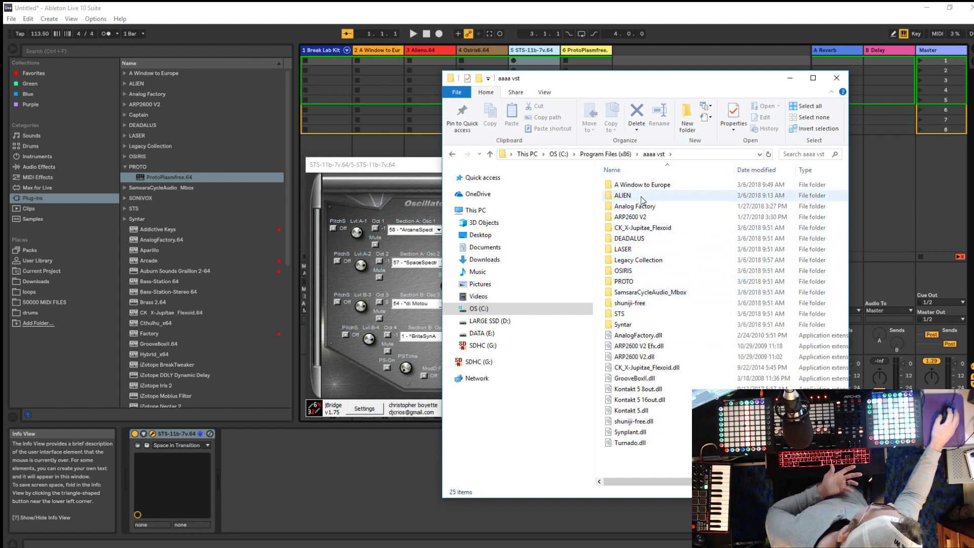
- Go back to the C: drive and open the VSTPlugIns folder inside Program Files
left_click(451, 156)
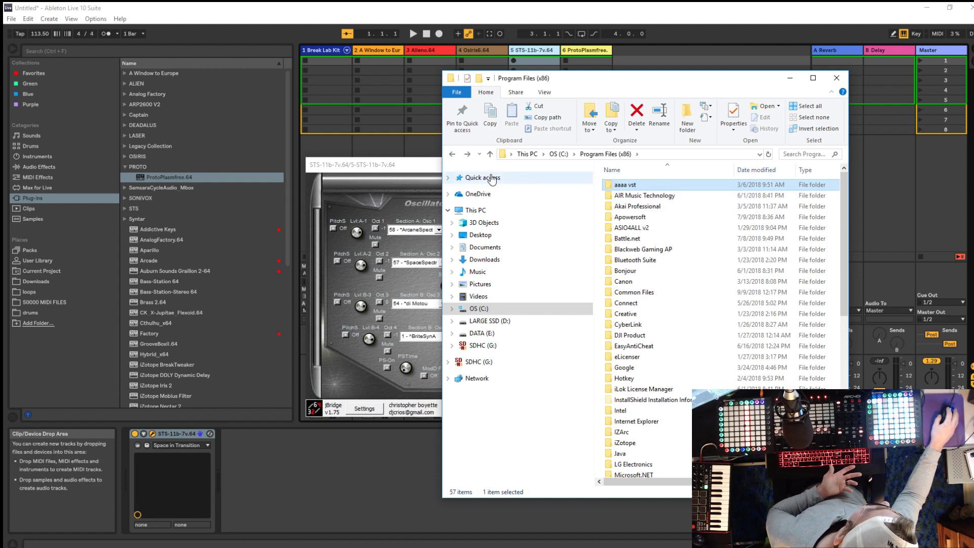
left_click(452, 155)
left_click(623, 231)
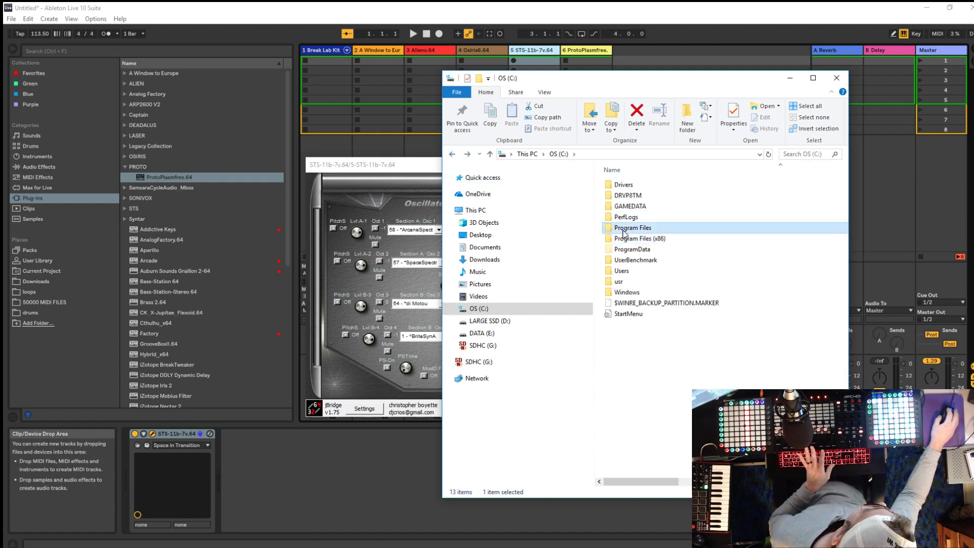
double_click(623, 232)
scroll(649, 455, "down", 2)
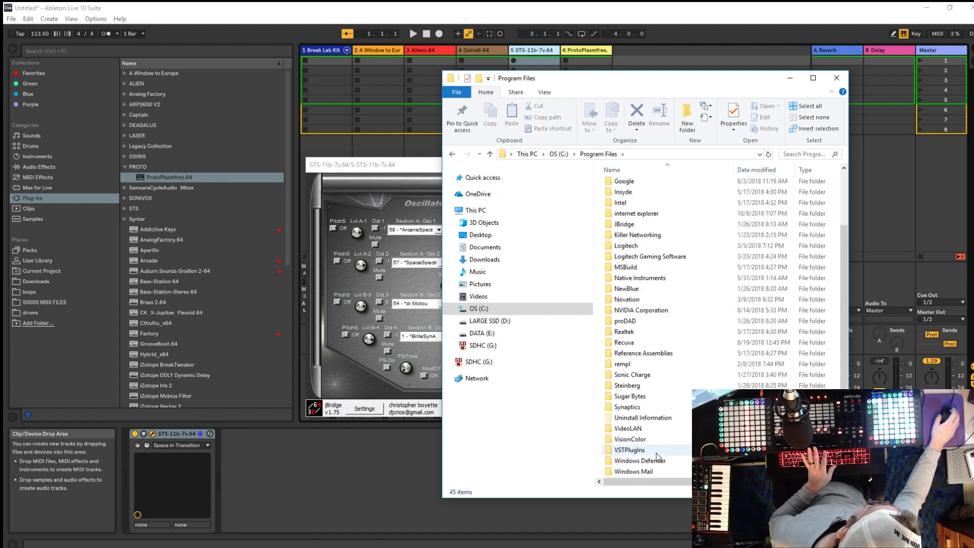
double_click(628, 452)
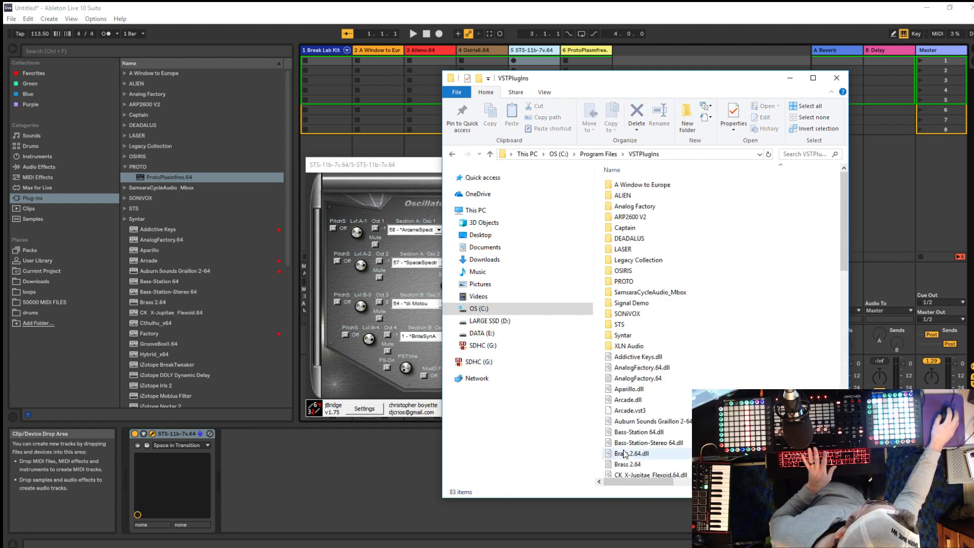
- Look through the plug-in folders and DLL files in VSTPlugIns, and close File Explorer
scroll(649, 395, "down", 15)
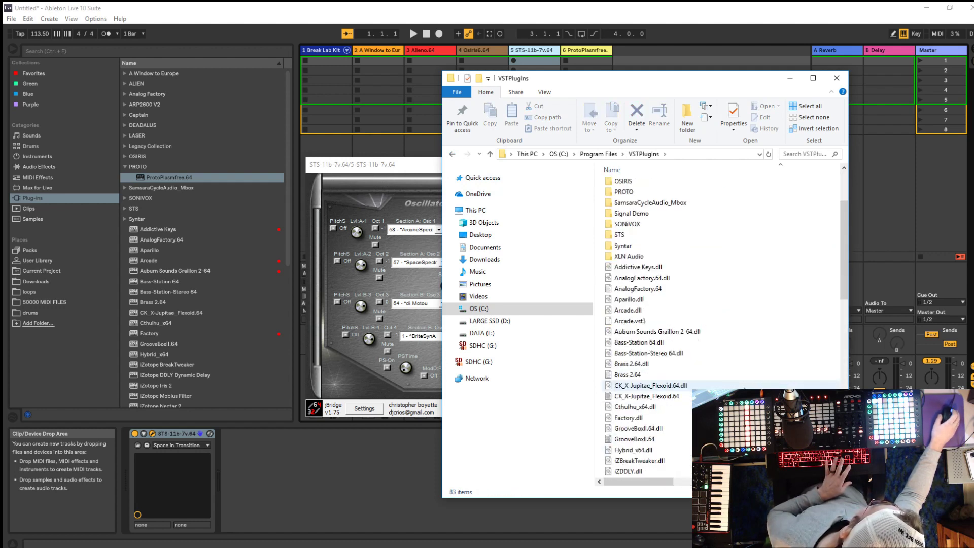
scroll(749, 350, "up", 15)
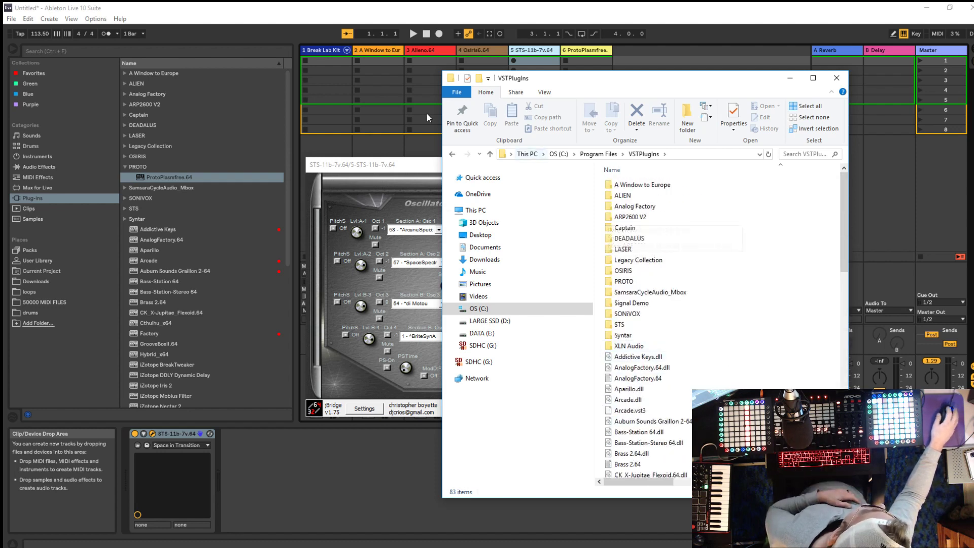
left_click(454, 155)
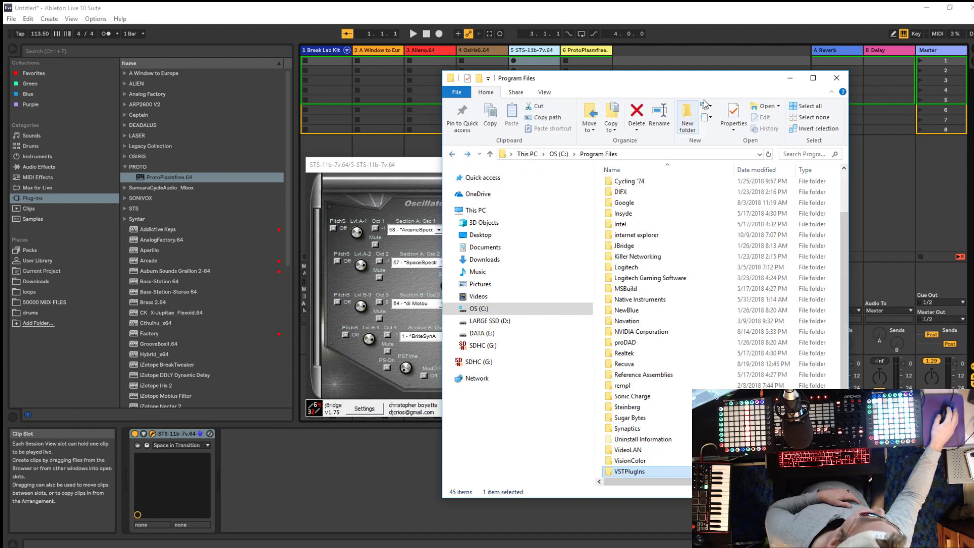
left_click(837, 78)
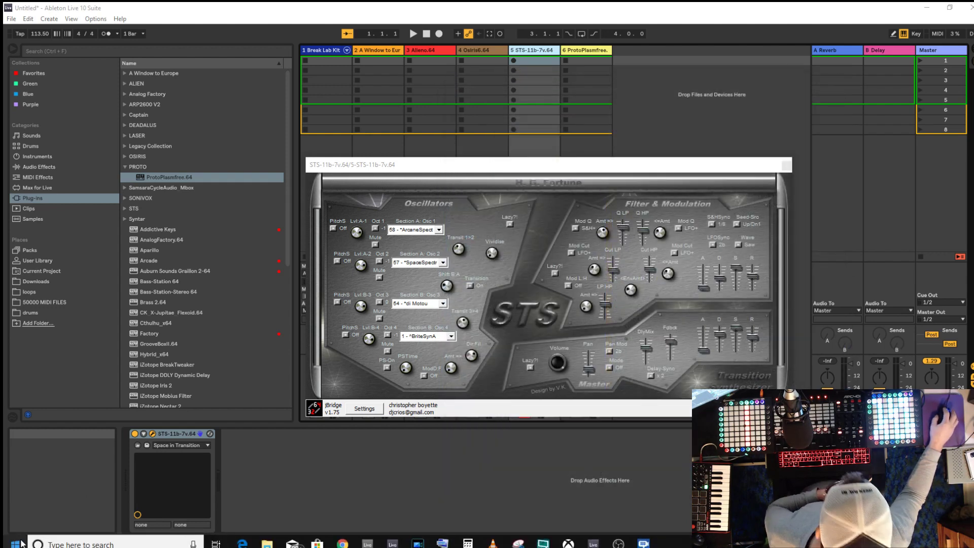
- Bring up the jBridge for Windows web page in Chrome, and launch the jBridger tool
left_click(343, 544)
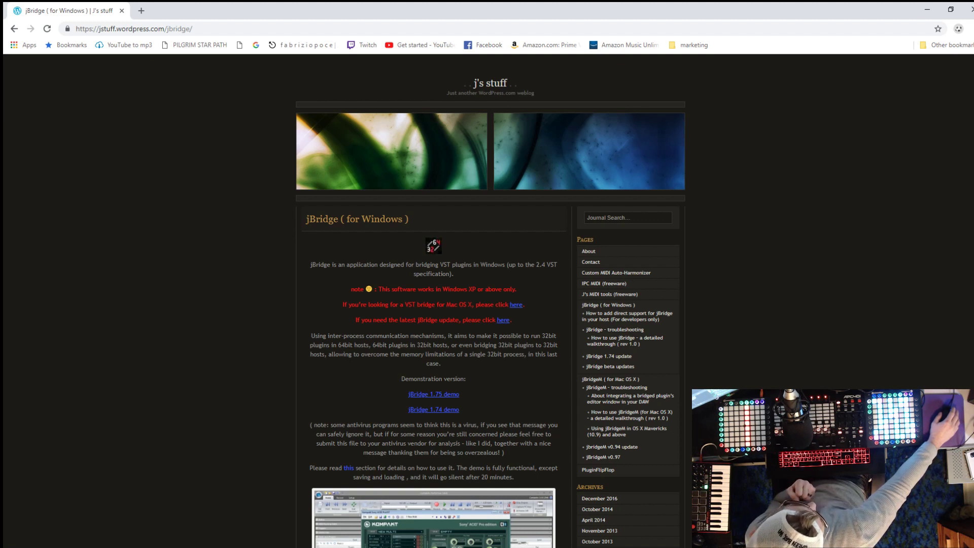
mouse_move(367, 545)
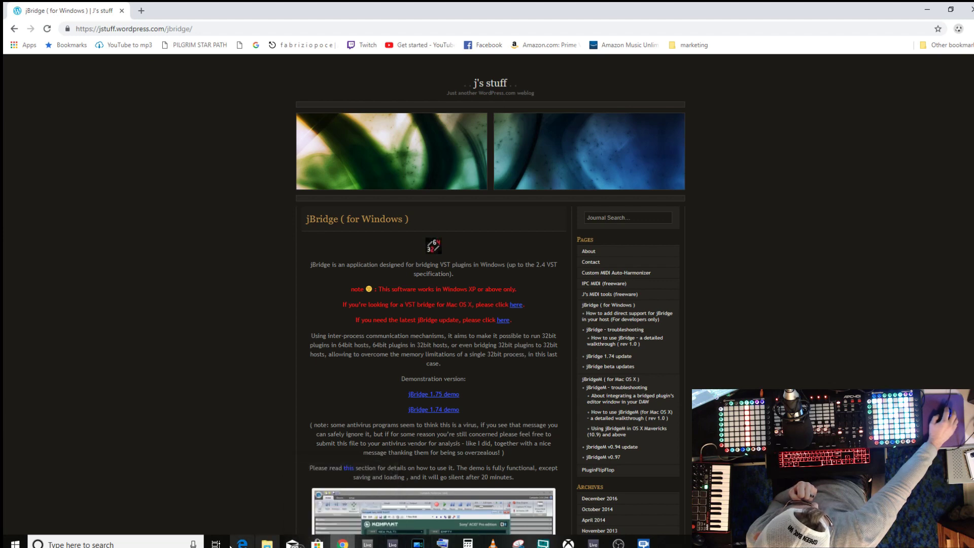
left_click(15, 543)
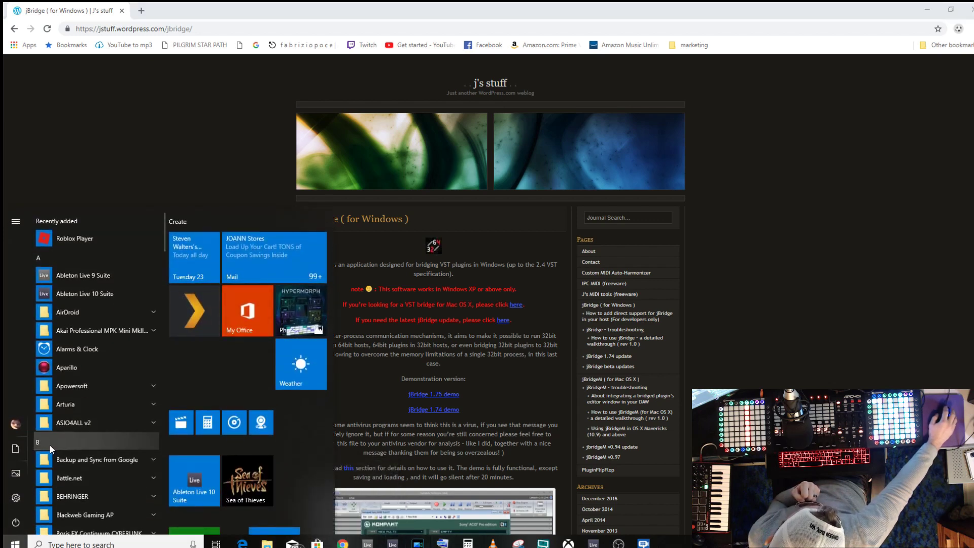
scroll(64, 444, "down", 5)
scroll(77, 449, "down", 10)
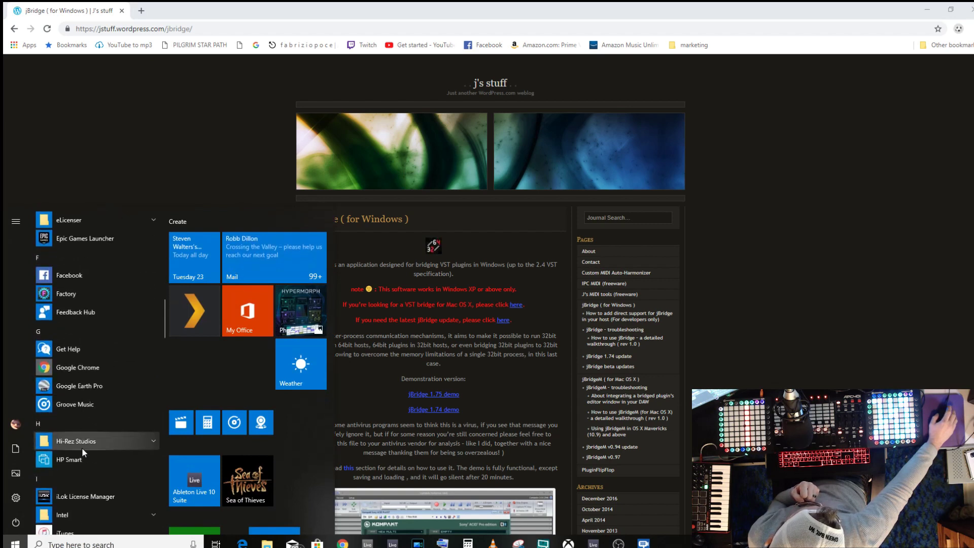
left_click(73, 429)
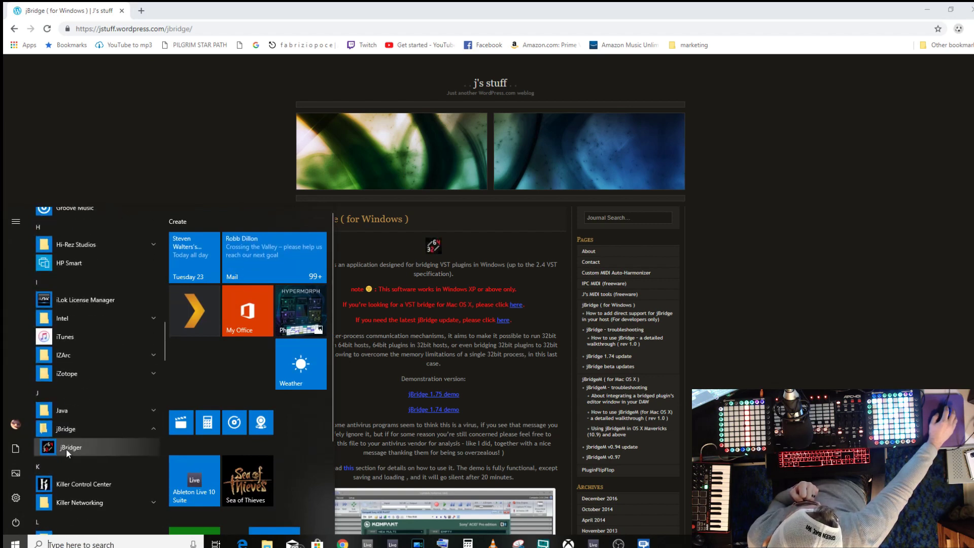
left_click(70, 448)
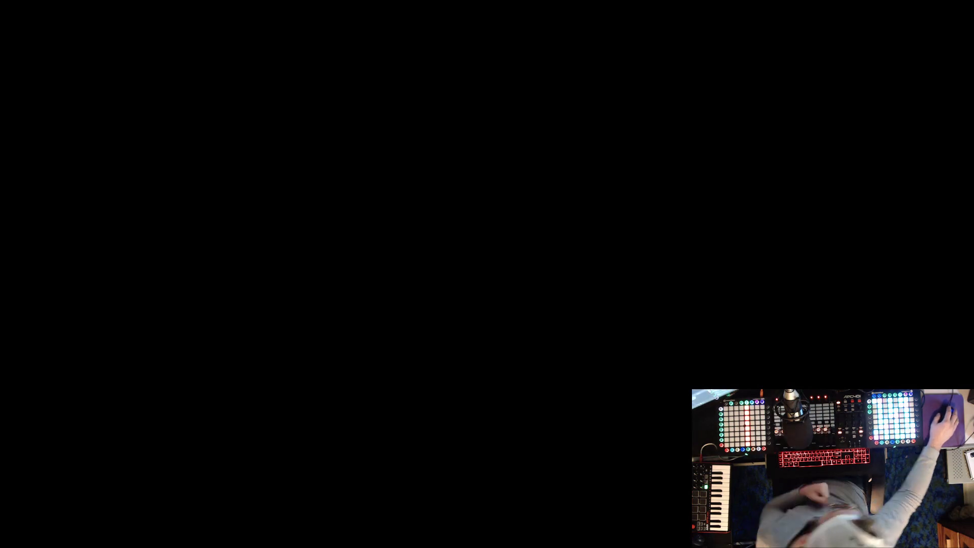
left_click(583, 332)
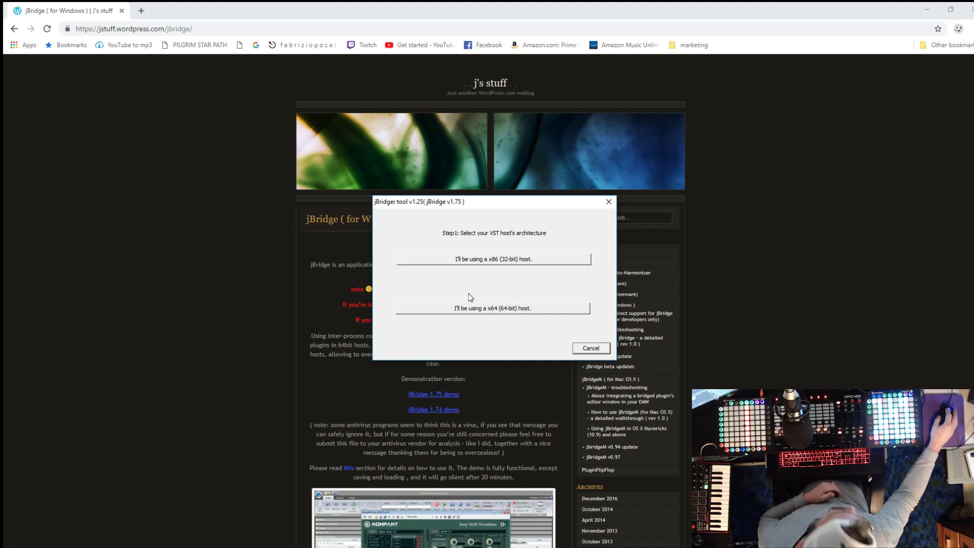
- Choose a 64-bit host, create bridging files in a specified directory, and select "aaaa vst" in Program Files (x86) as the folder to scan
left_click(497, 309)
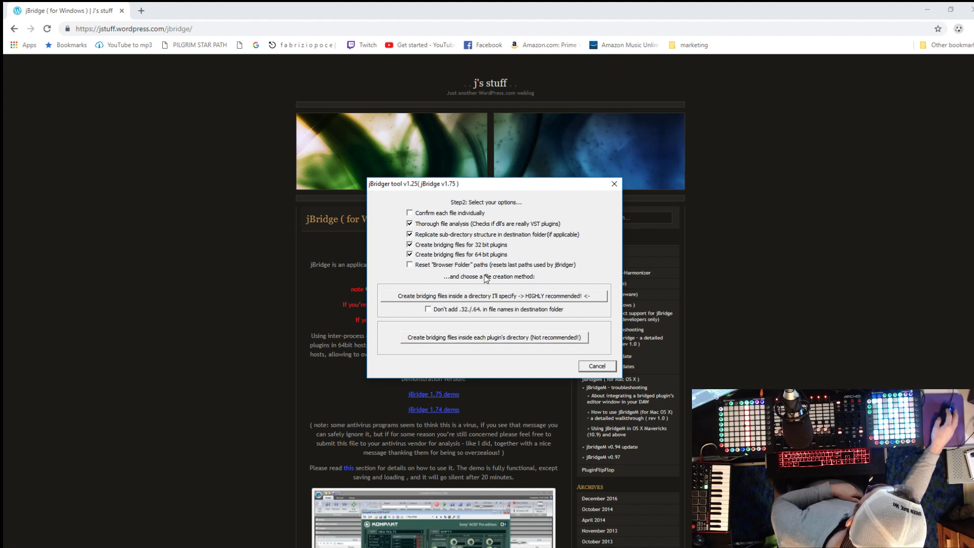
left_click(450, 297)
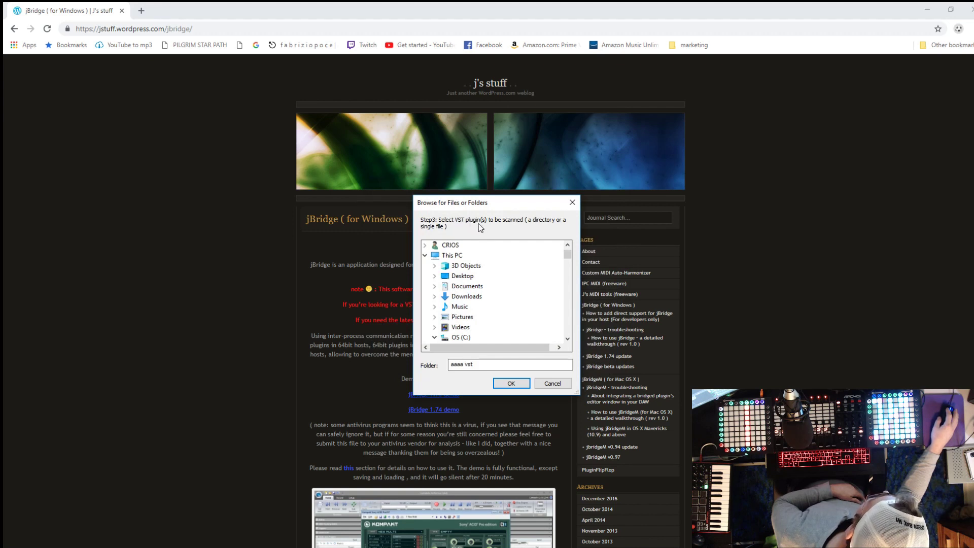
left_click_drag(567, 259, 568, 264)
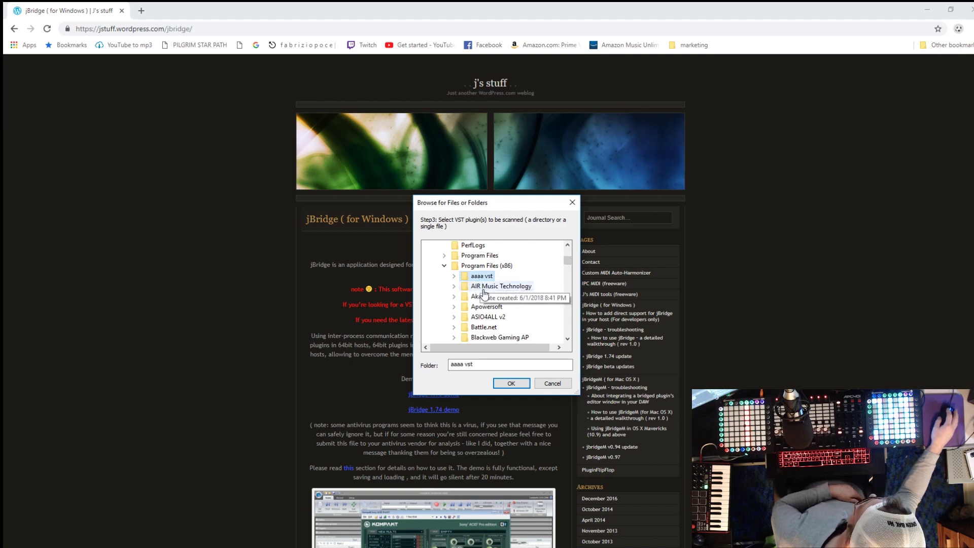
left_click(514, 384)
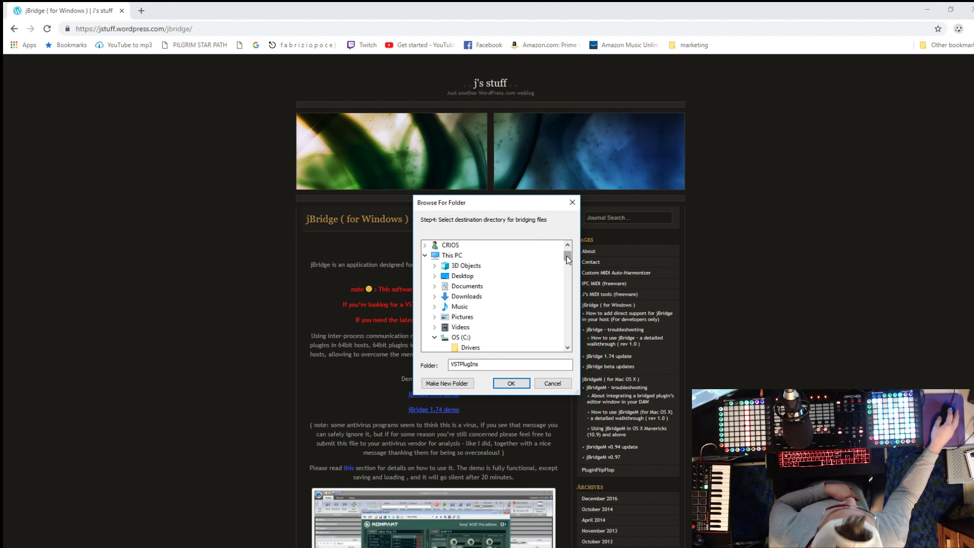
- Select VSTPlugIns in C:\Program Files as the destination for the bridging files, and run the bridging through to completion
left_click_drag(568, 258, 568, 262)
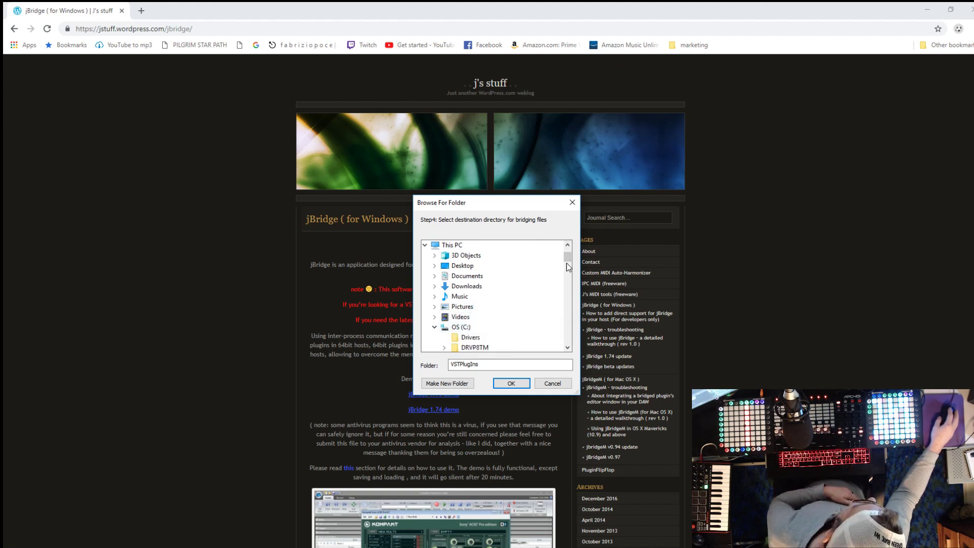
left_click_drag(569, 262, 569, 268)
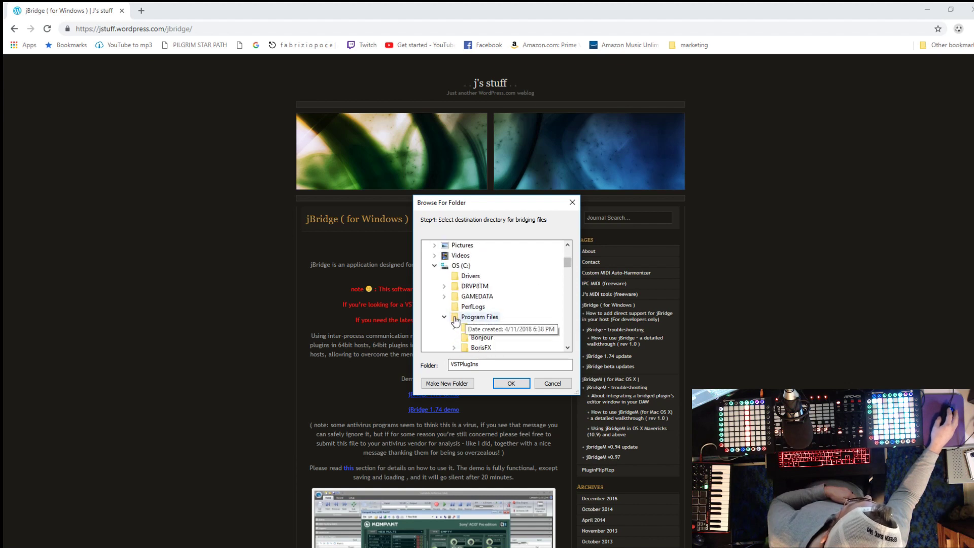
scroll(545, 294, "down", 10)
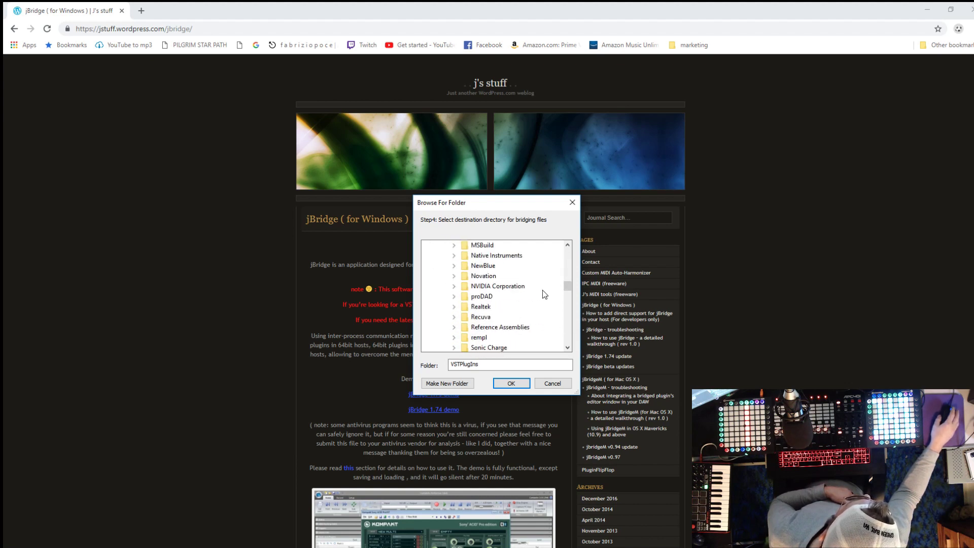
scroll(544, 295, "down", 1)
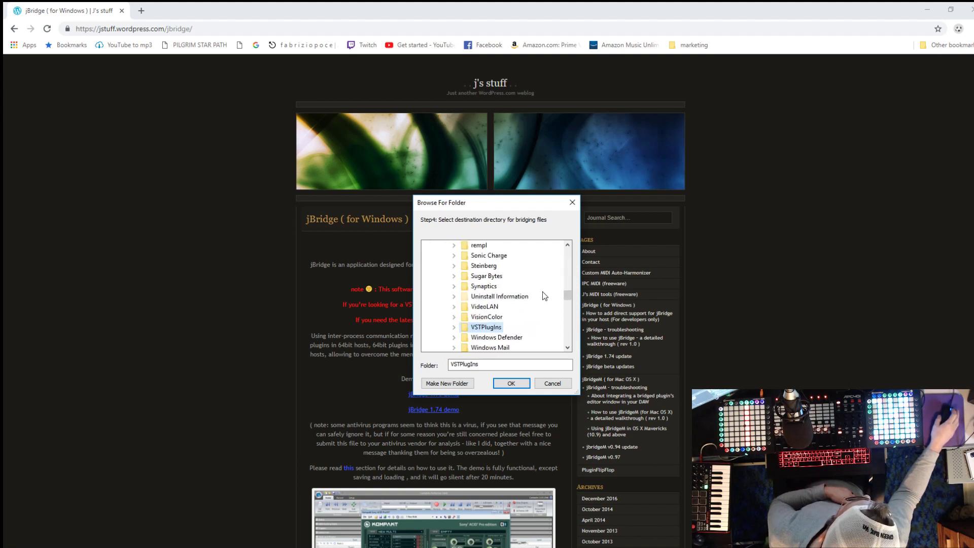
double_click(473, 330)
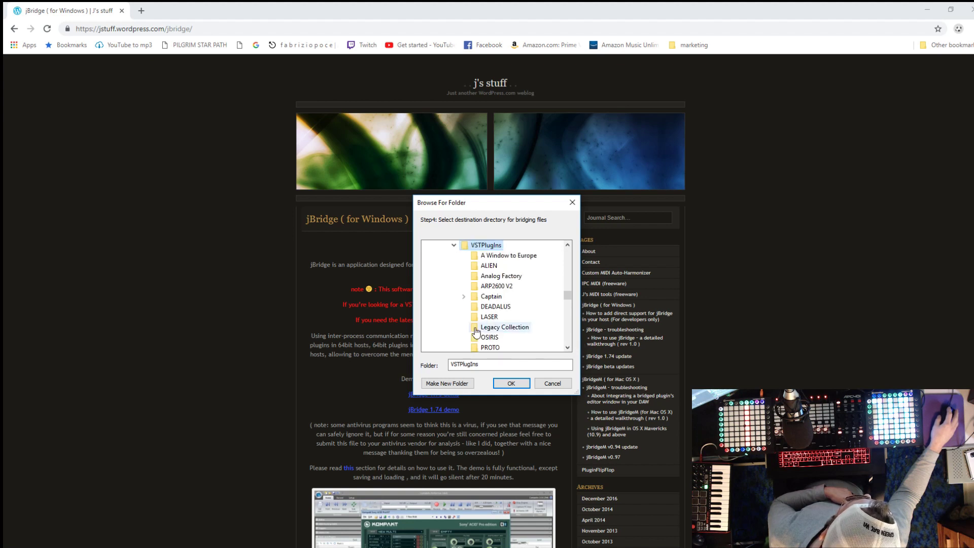
left_click(511, 384)
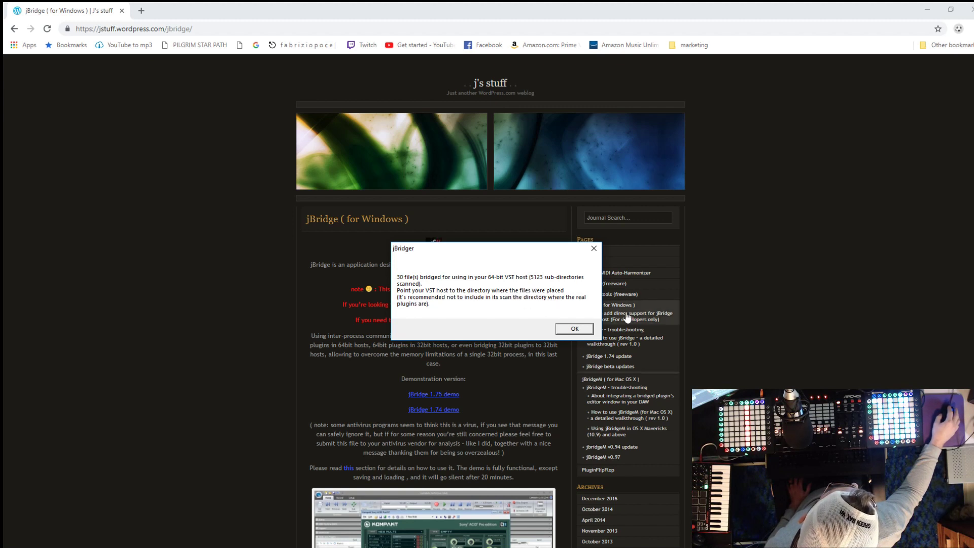
left_click(575, 330)
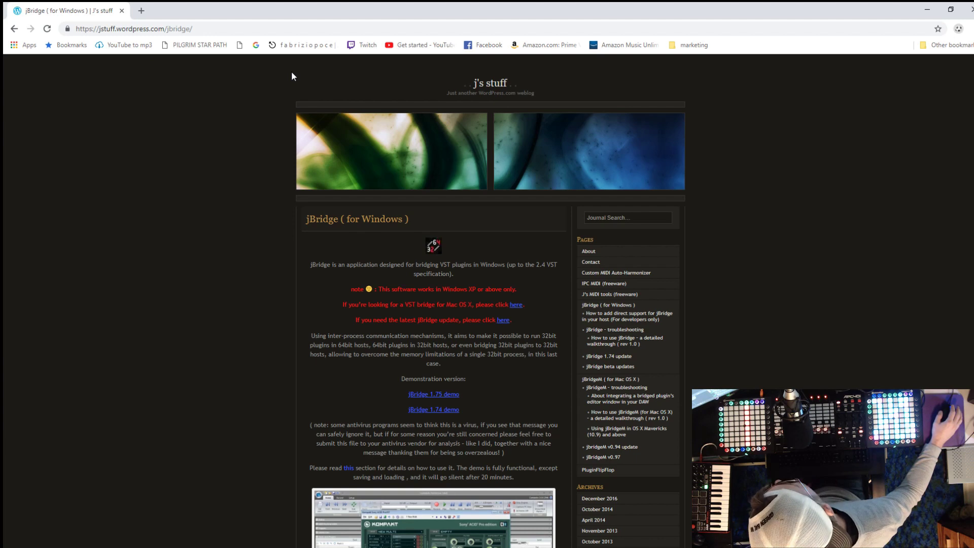
- Close Chrome and the unresponsive Live, and restart Ableton Live 10 without recovering the previous set
left_click(969, 9)
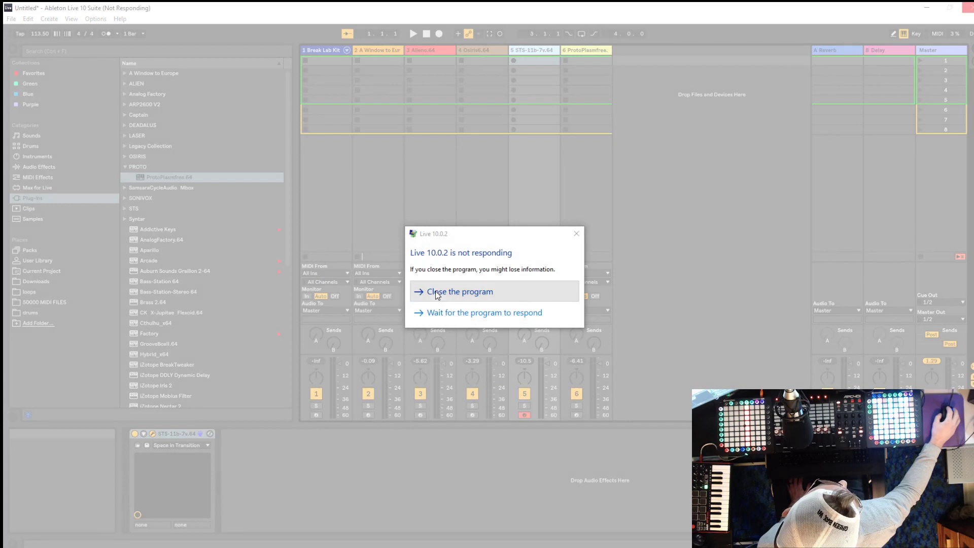
left_click(435, 291)
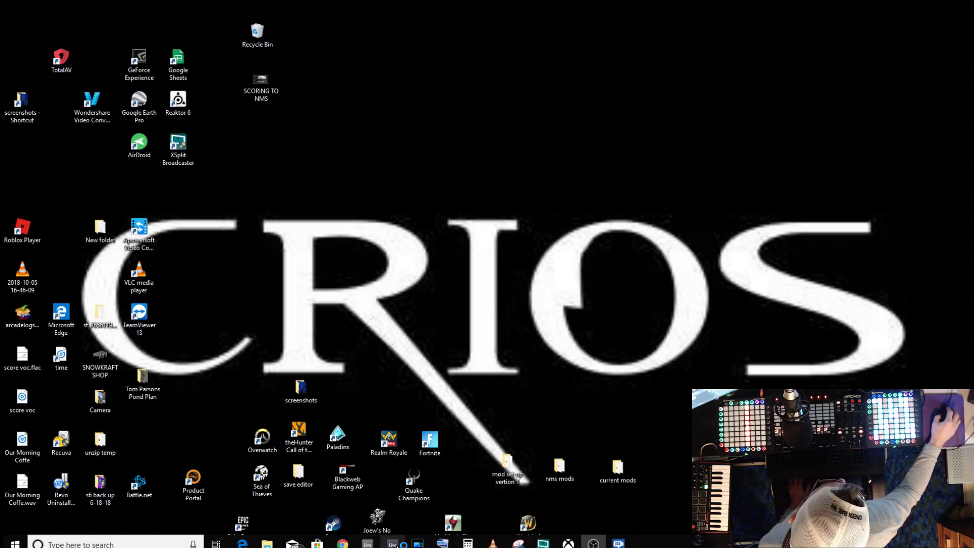
left_click(392, 544)
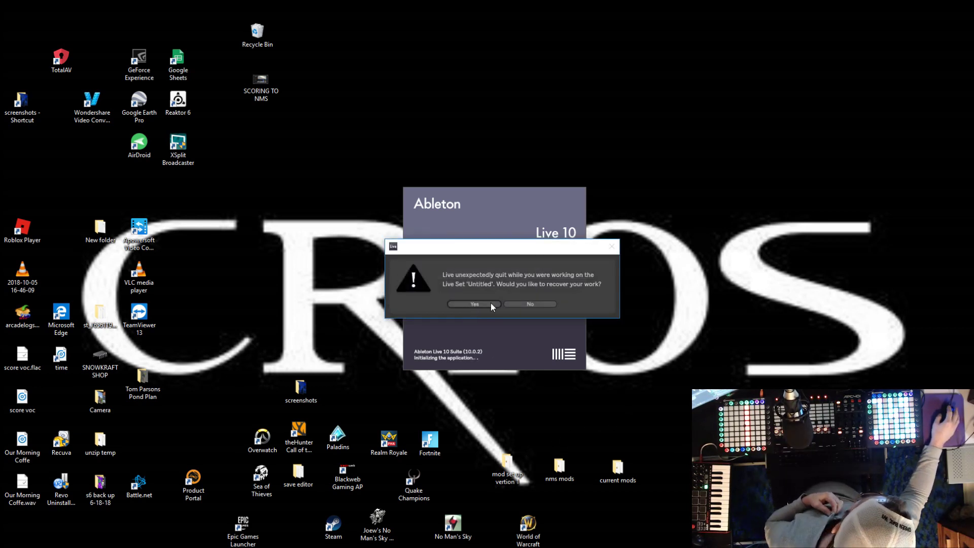
left_click(522, 303)
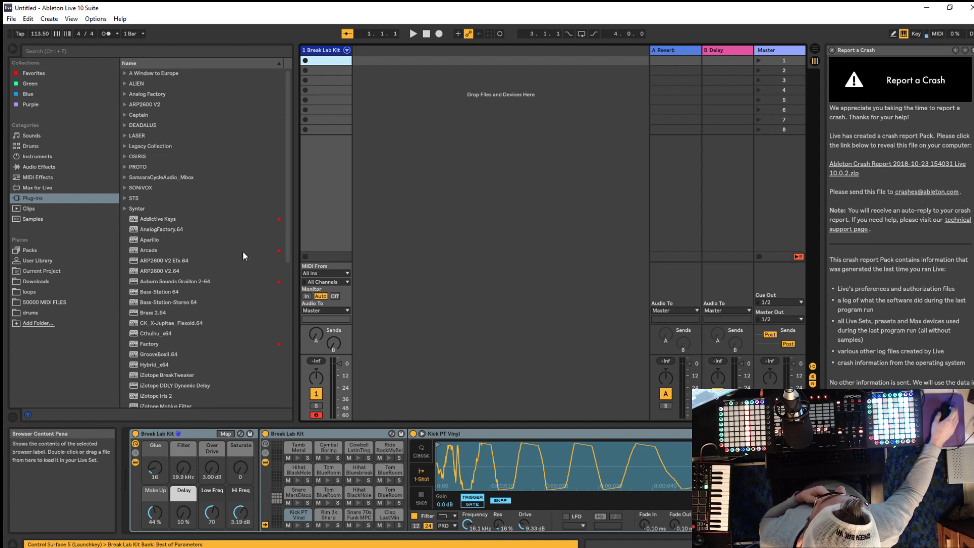
- Look through the plug-ins in Live's browser, close the crash report help view, and select the Plug-ins category
scroll(163, 274, "down", 2)
scroll(174, 293, "down", 3)
scroll(186, 242, "up", 5)
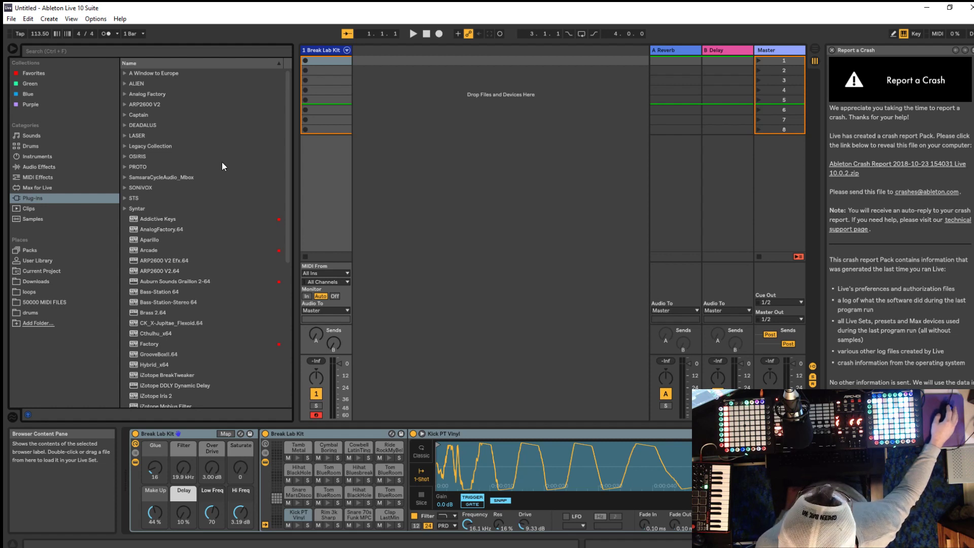
left_click(833, 49)
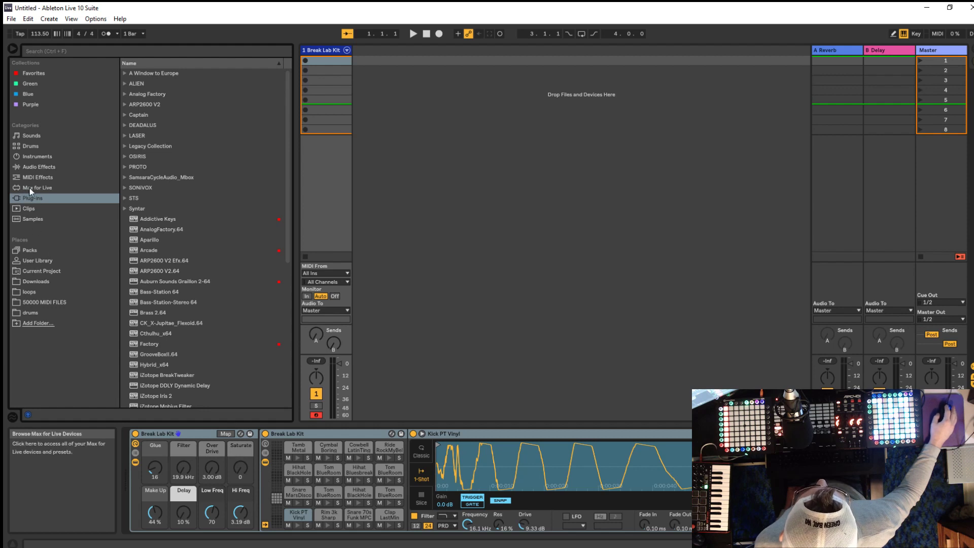
left_click(22, 200)
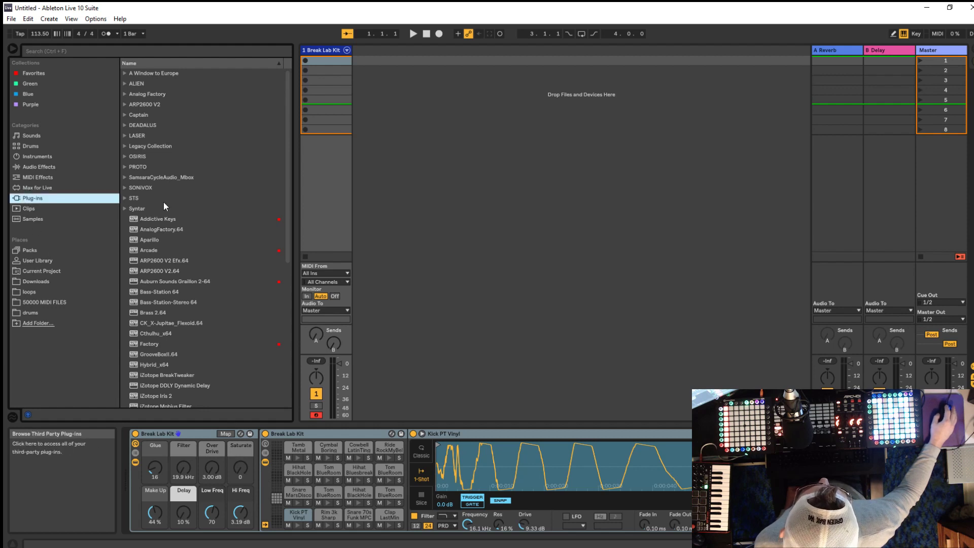
- Load A Window to Europe.64 from the "A Window to Europe" plug-in folder onto a new MIDI track
left_click(125, 73)
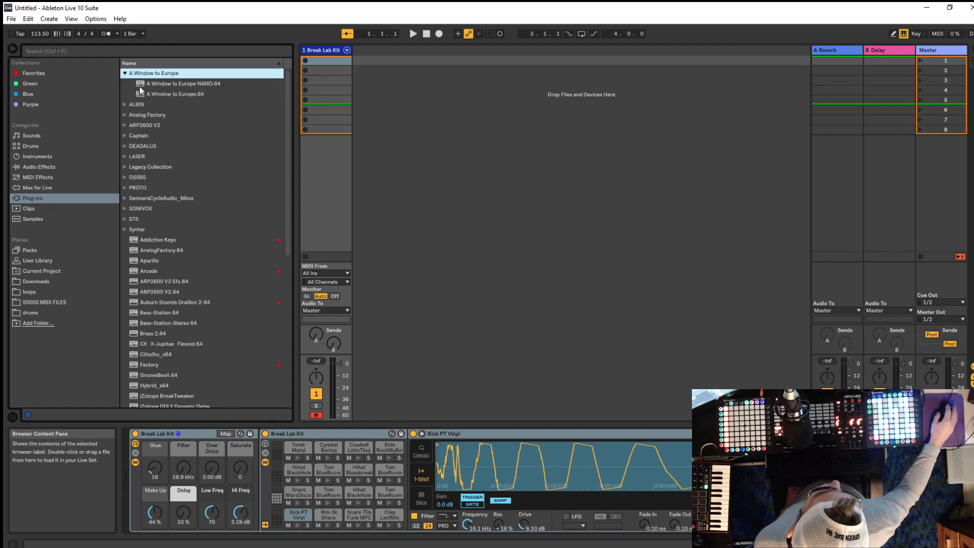
left_click_drag(141, 96, 438, 81)
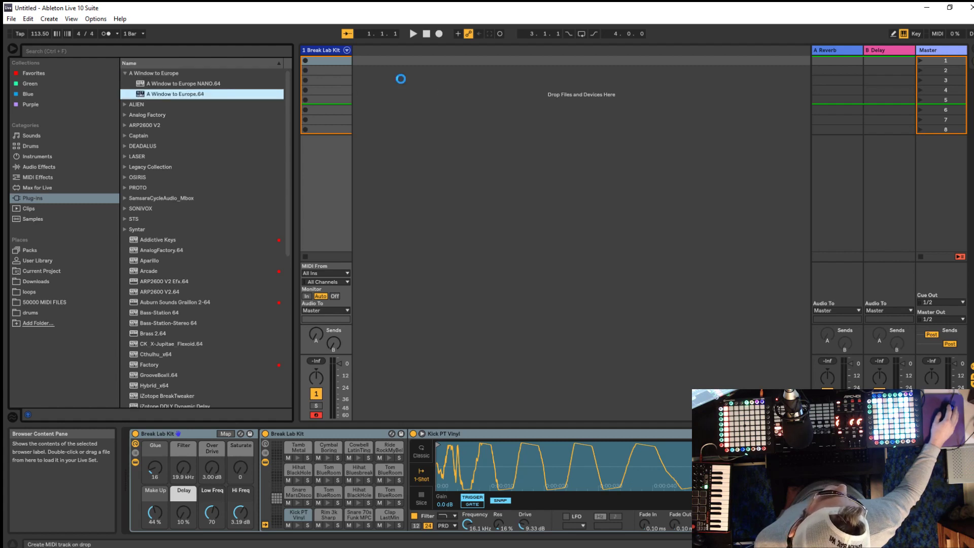
left_click_drag(359, 43, 444, 45)
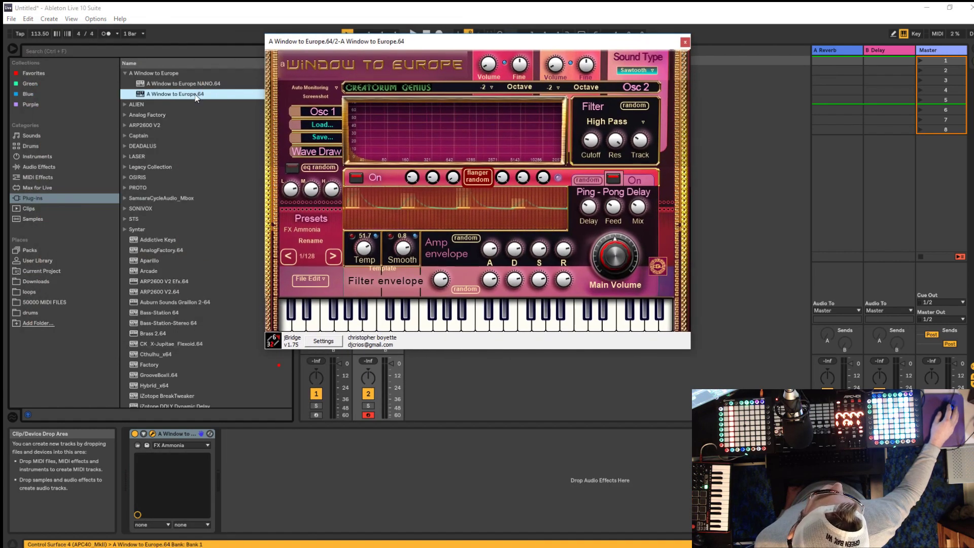
- Load LaserBlade.64 from the LASER plug-in folder onto a new MIDI track, and reposition its window below the track headers
left_click(127, 156)
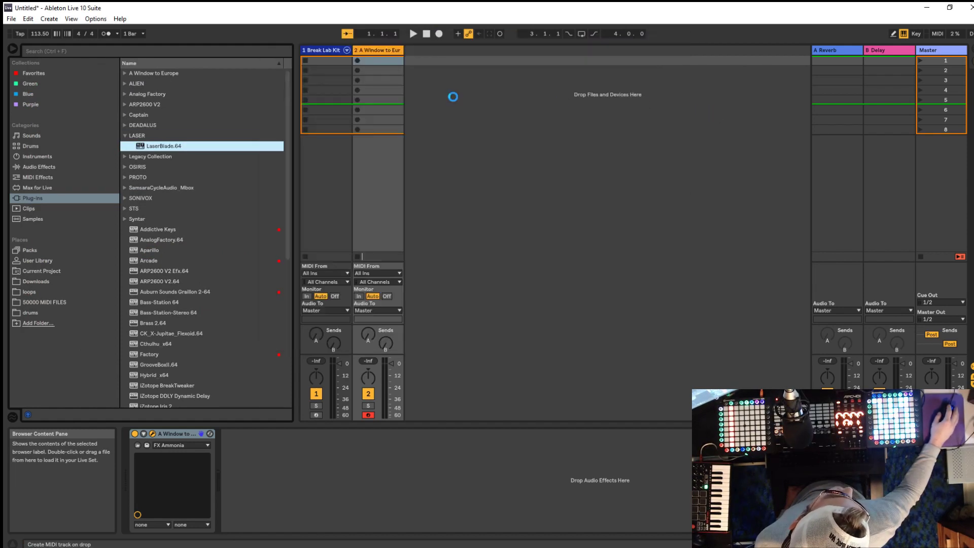
left_click_drag(452, 49, 455, 117)
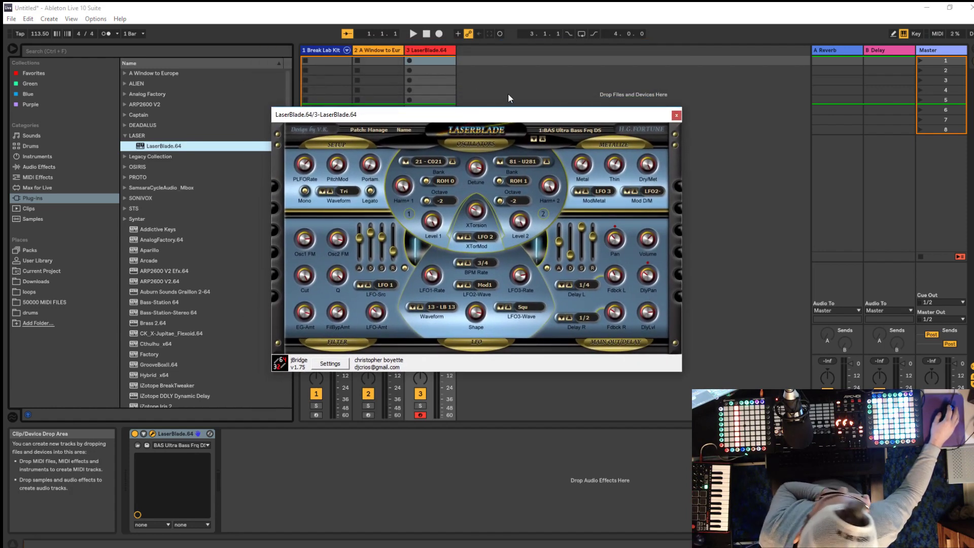
left_click_drag(433, 114, 444, 117)
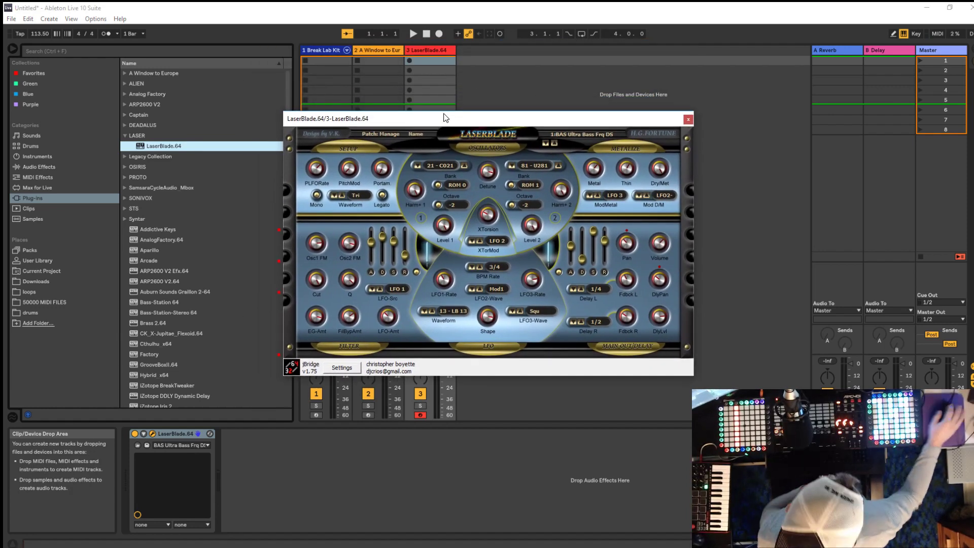
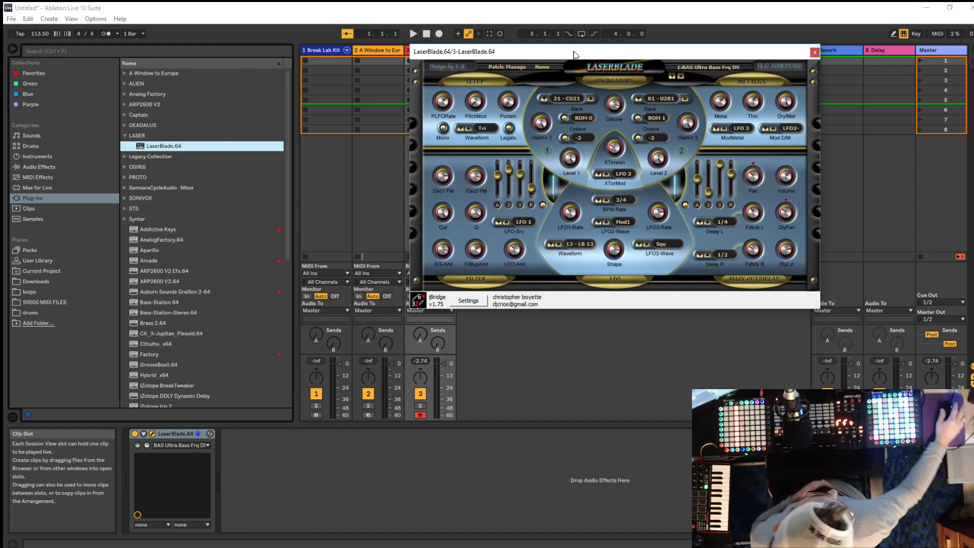
left_click_drag(572, 52, 458, 167)
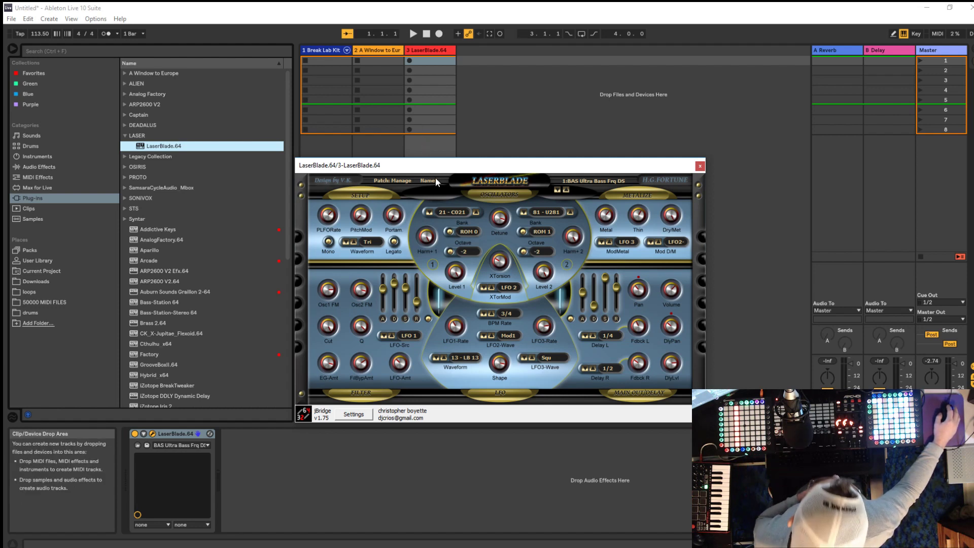
left_click_drag(452, 171, 484, 145)
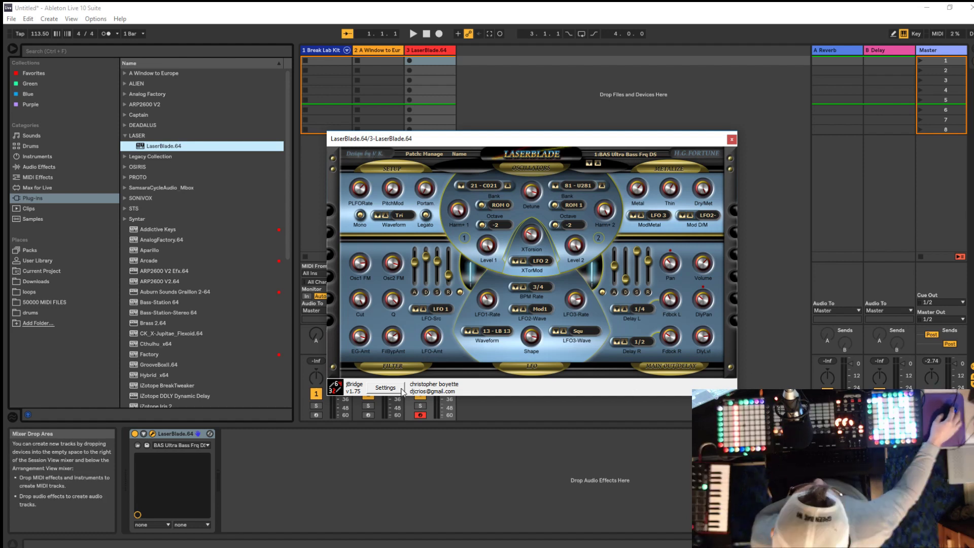
- Look through the bridged .64 plug-ins listed in Live's browser
scroll(172, 188, "down", 2)
scroll(173, 203, "down", 2)
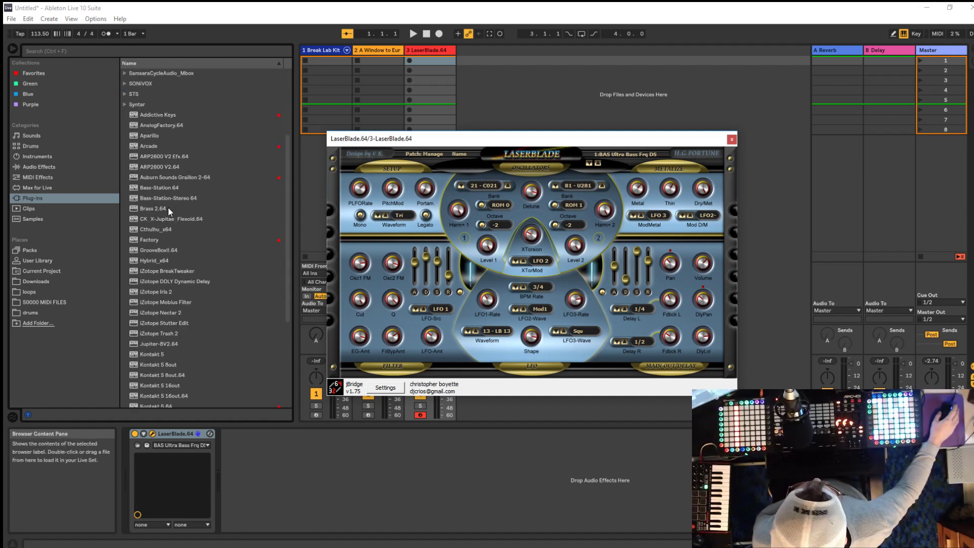
scroll(173, 232, "up", 3)
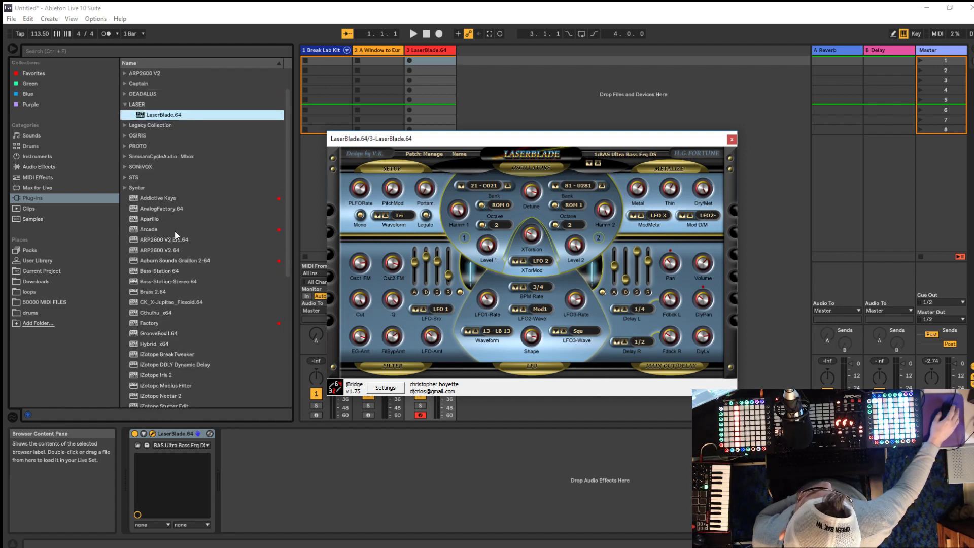